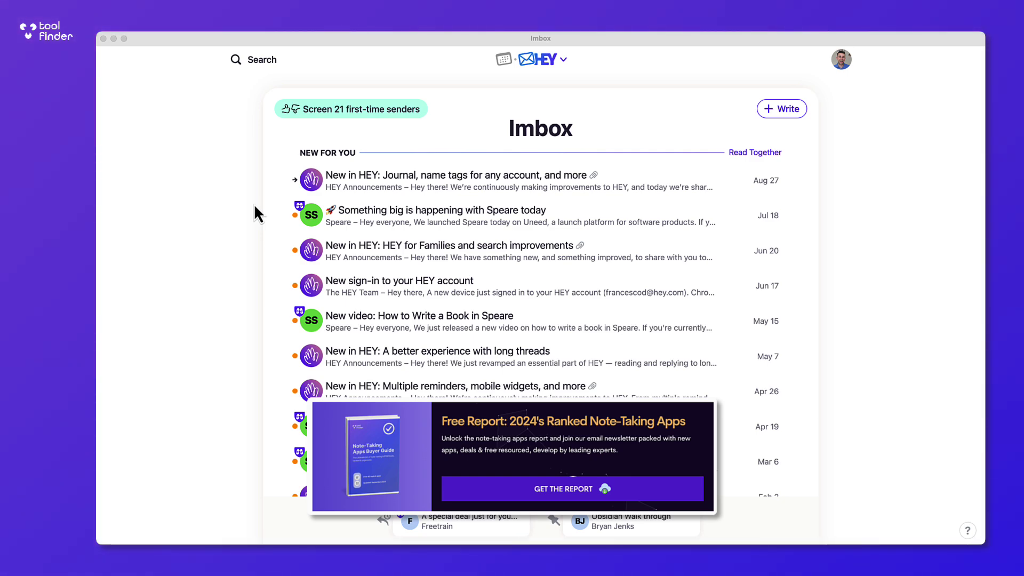
{"action": "scroll", "coordinate": [370, 314], "scroll_direction": "down", "scroll_amount": 3}
{"action": "scroll", "coordinate": [371, 314], "scroll_direction": "up", "scroll_amount": 3}
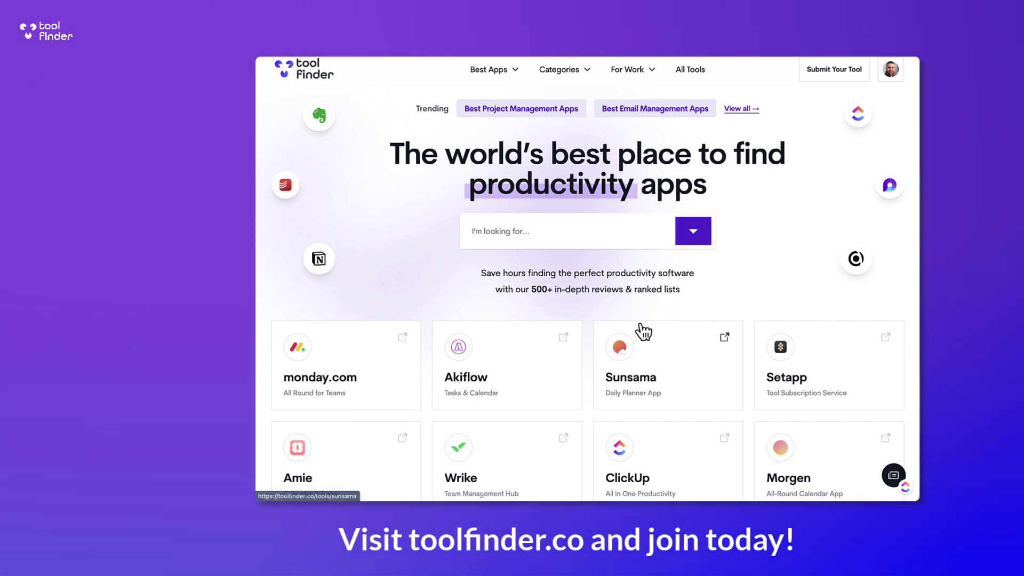
{"action": "scroll", "coordinate": [673, 253], "scroll_direction": "down", "scroll_amount": 3}
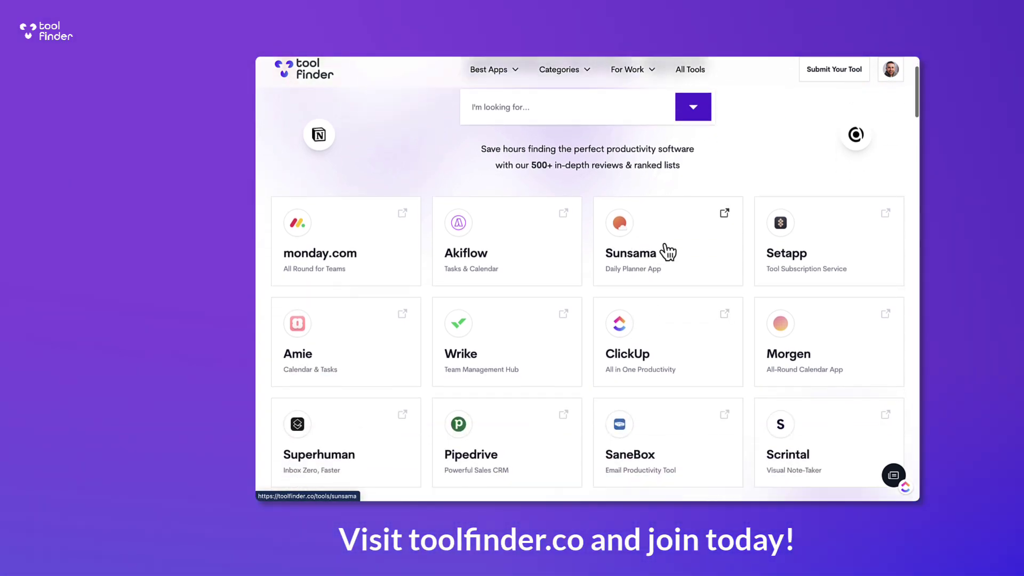
- Open Toolfinder's Sunsama review to see its design, features and value ratings
{"action": "left_click", "coordinate": [667, 364]}
{"action": "scroll", "coordinate": [932, 211], "scroll_direction": "down", "scroll_amount": 5}
{"action": "scroll", "coordinate": [932, 212], "scroll_direction": "down", "scroll_amount": 4}
{"action": "scroll", "coordinate": [931, 211], "scroll_direction": "down", "scroll_amount": 3}
{"action": "scroll", "coordinate": [932, 212], "scroll_direction": "down", "scroll_amount": 2}
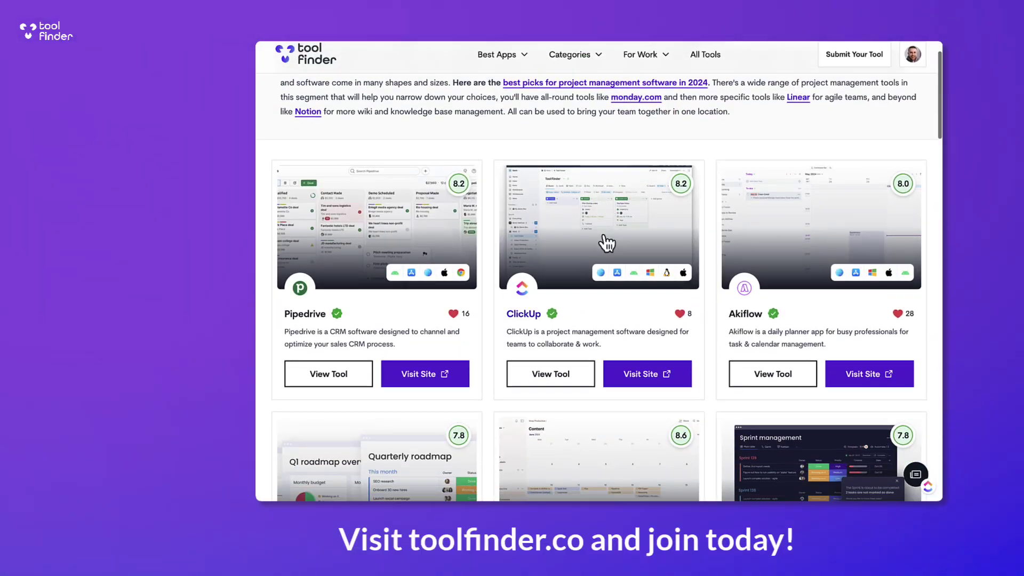
{"action": "scroll", "coordinate": [606, 242], "scroll_direction": "down", "scroll_amount": 4}
{"action": "scroll", "coordinate": [607, 242], "scroll_direction": "down", "scroll_amount": 4}
{"action": "scroll", "coordinate": [606, 242], "scroll_direction": "down", "scroll_amount": 3}
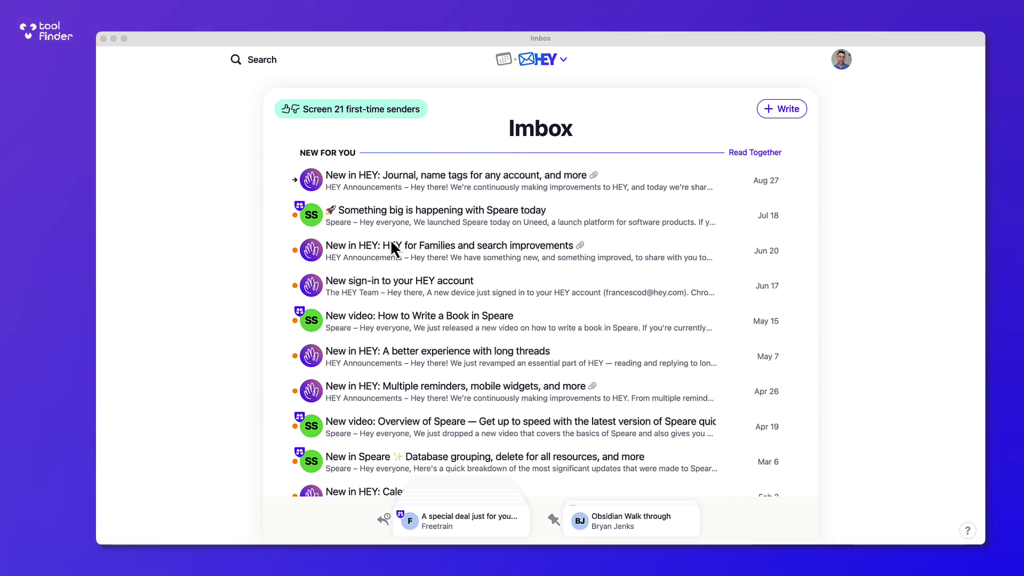
- Open this HEY account's settings and its Forwarding & Sending page with two forwarding addresses
{"action": "left_click", "coordinate": [879, 178]}
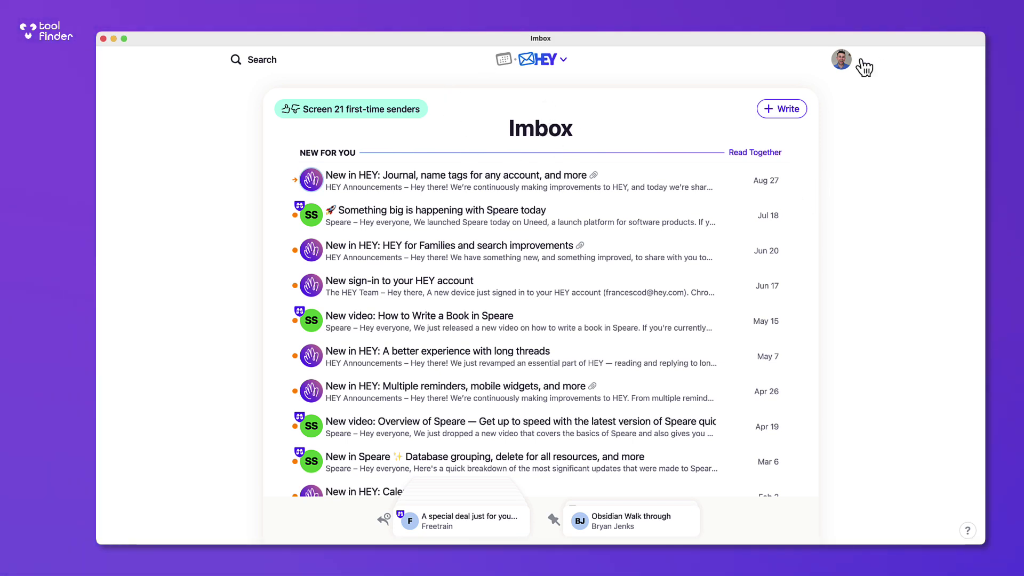
{"action": "left_click", "coordinate": [841, 59]}
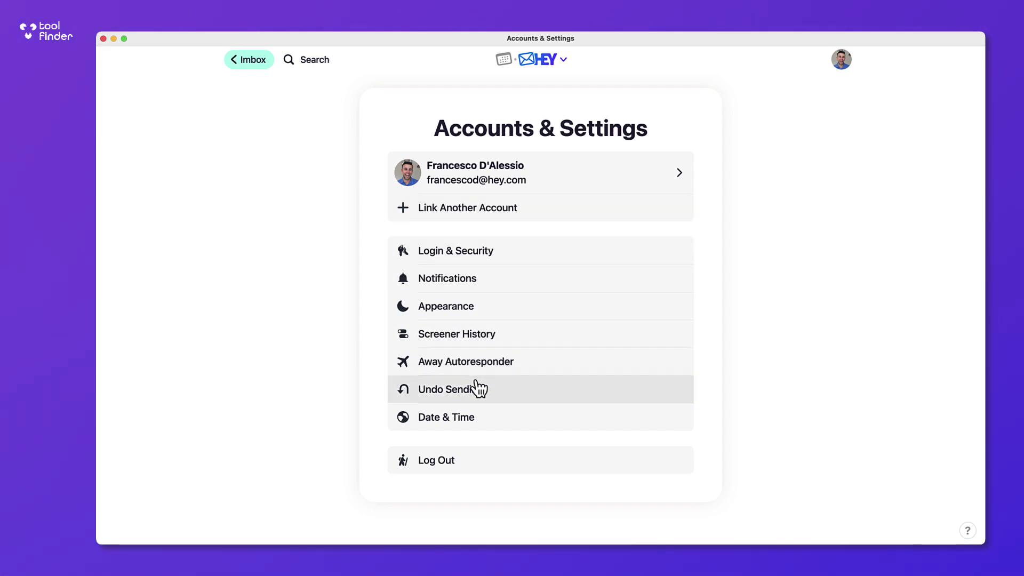
{"action": "left_click", "coordinate": [504, 189]}
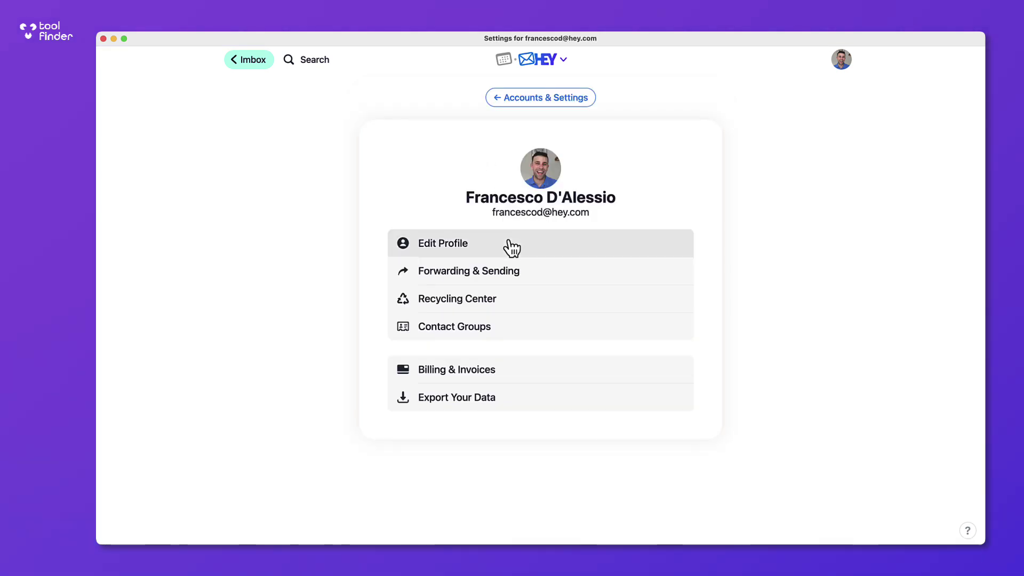
{"action": "left_click_drag", "start_coordinate": [551, 212], "coordinate": [591, 213]}
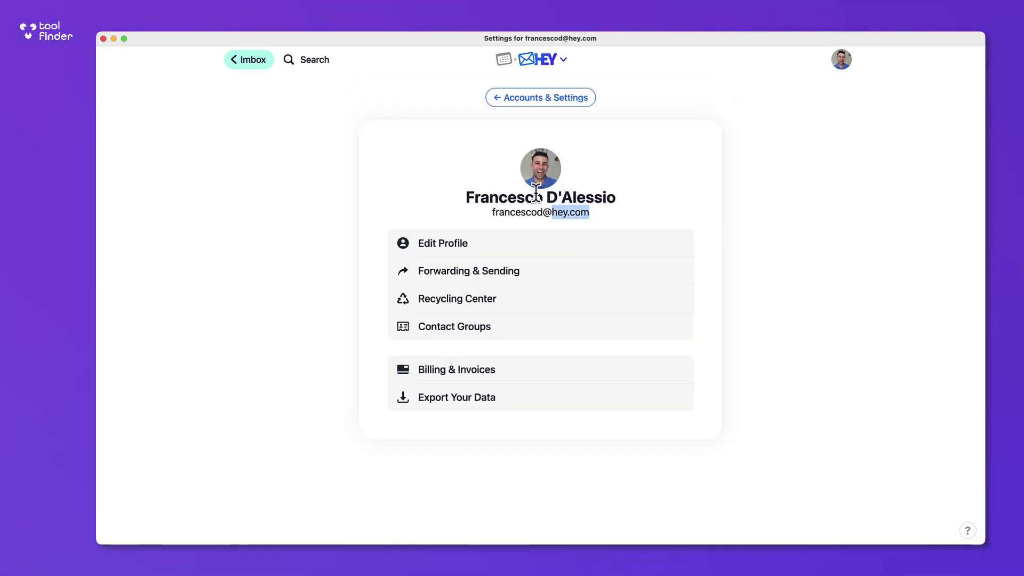
{"action": "left_click", "coordinate": [506, 270]}
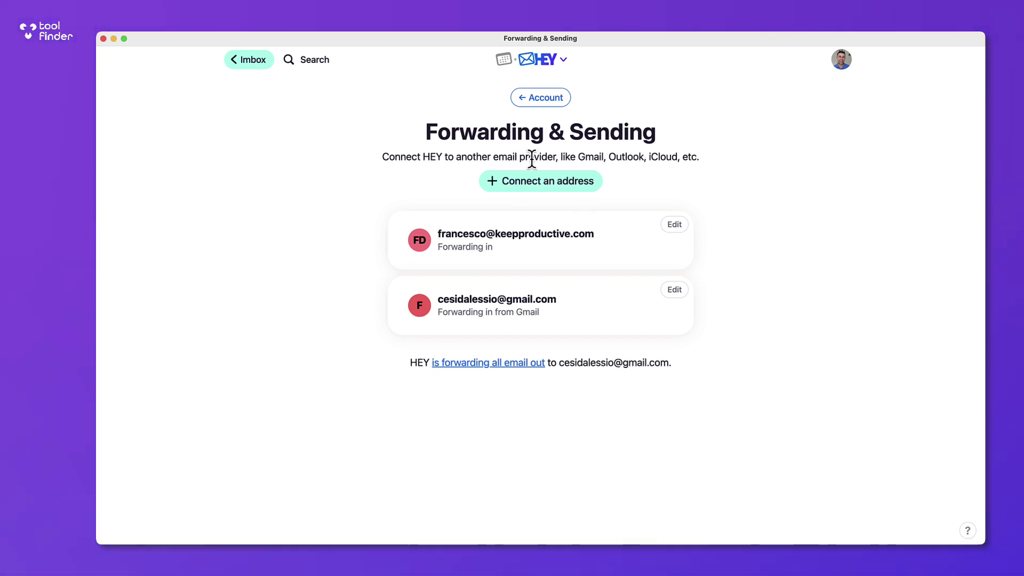
- Back out of Forwarding & Sending, revisit it, then return to Accounts & Settings
{"action": "left_click", "coordinate": [544, 97]}
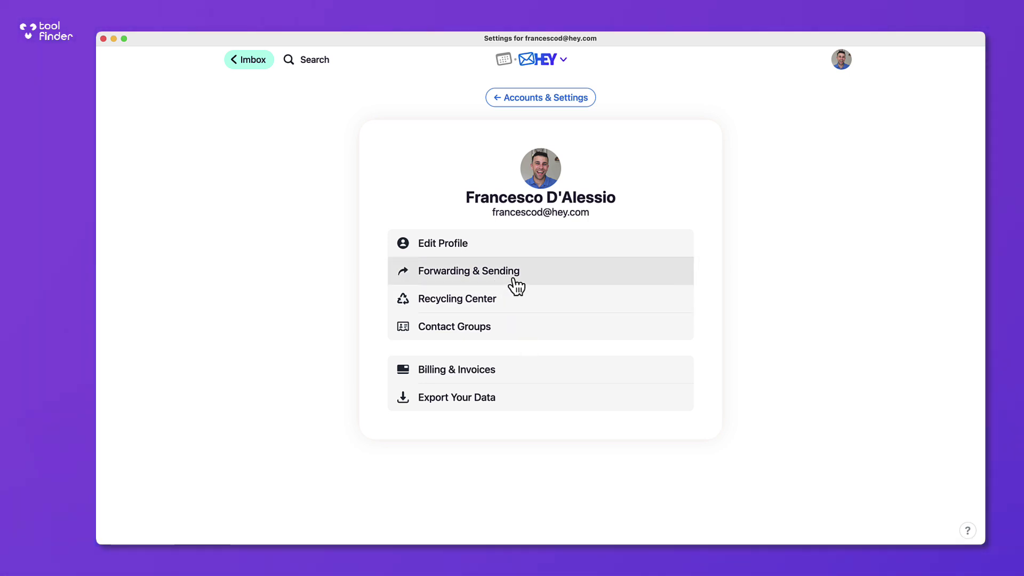
{"action": "left_click", "coordinate": [513, 276]}
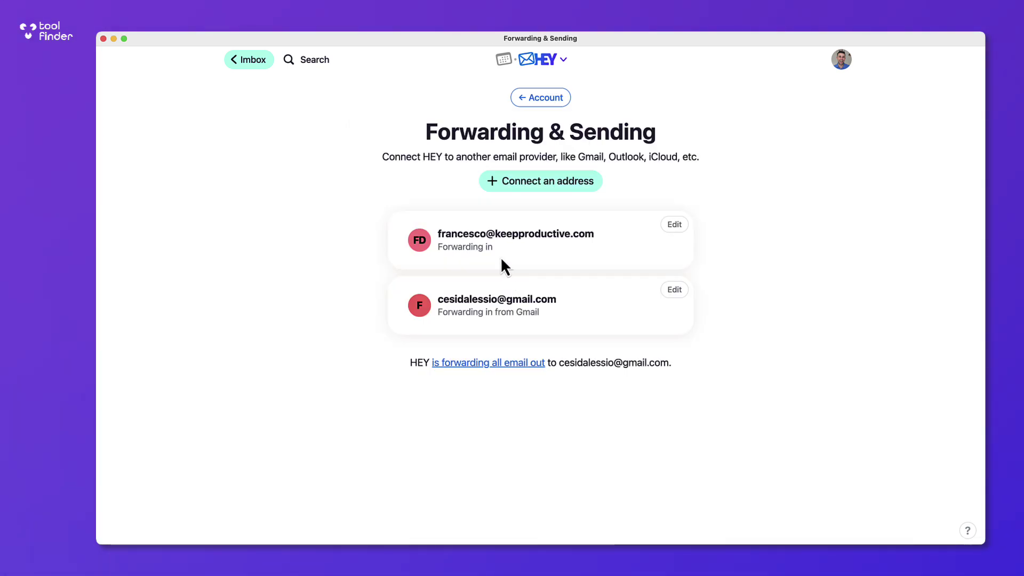
{"action": "left_click", "coordinate": [541, 97]}
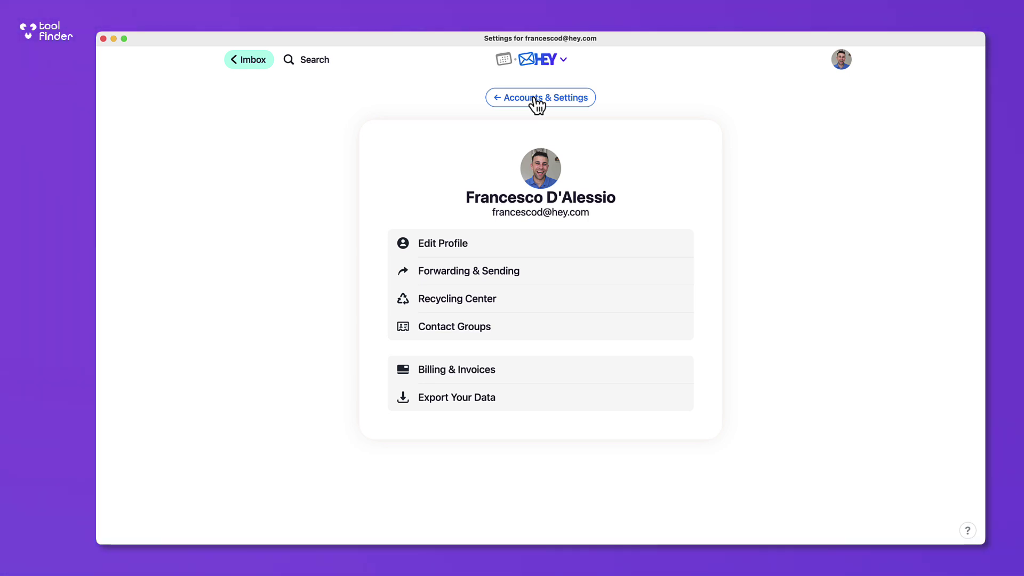
{"action": "left_click", "coordinate": [538, 98]}
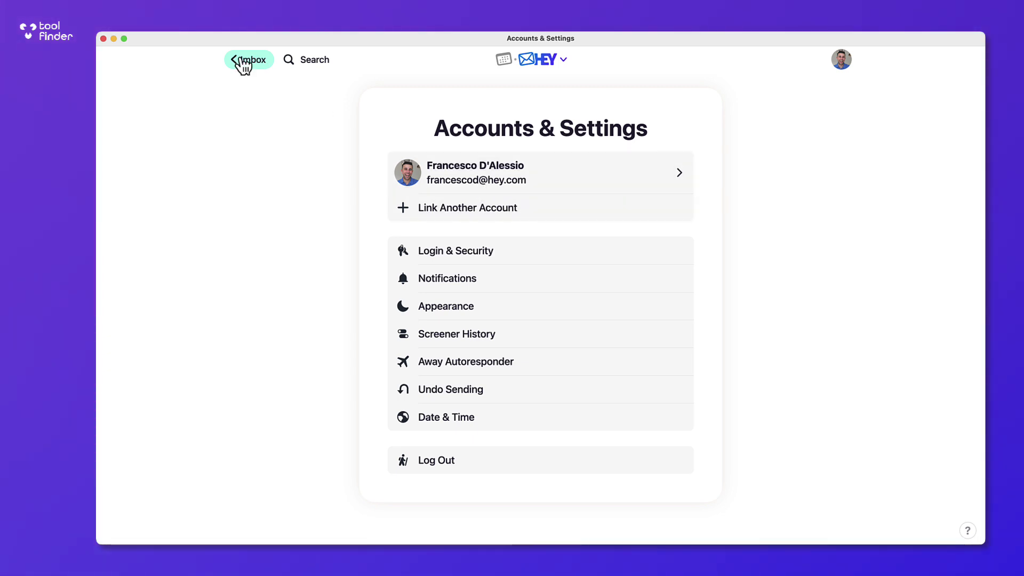
- Screen in John Collison's Stripe letter and Stripe Tour London from the 21 first-time senders
{"action": "left_click", "coordinate": [244, 62]}
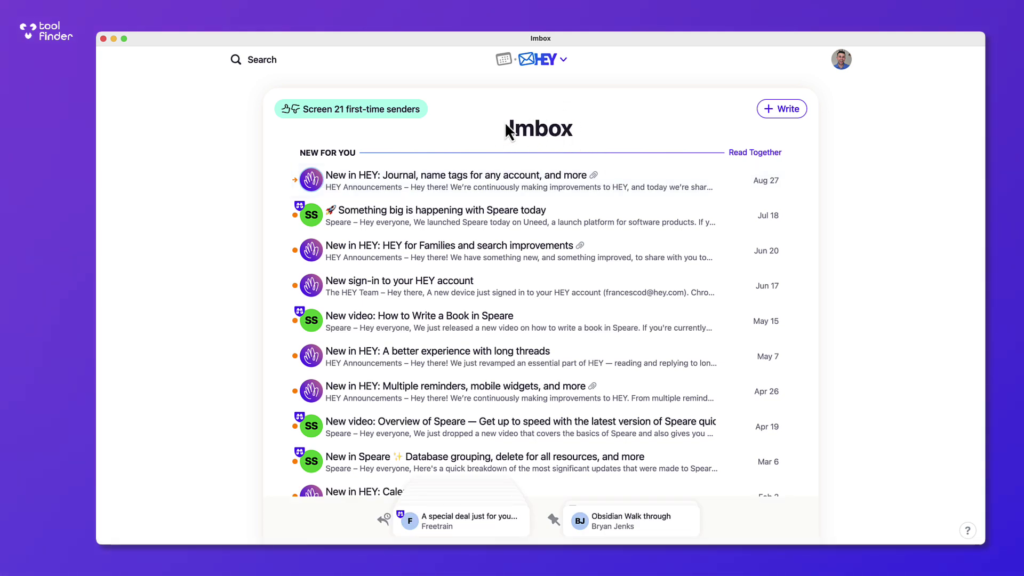
{"action": "scroll", "coordinate": [492, 223], "scroll_direction": "down", "scroll_amount": 5}
{"action": "scroll", "coordinate": [492, 223], "scroll_direction": "up", "scroll_amount": 8}
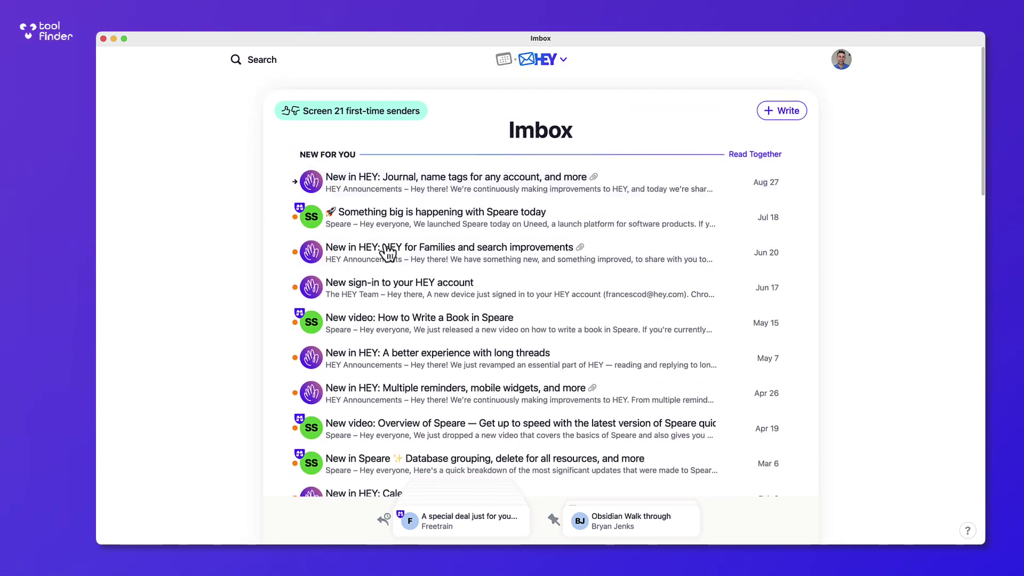
{"action": "left_click", "coordinate": [366, 121]}
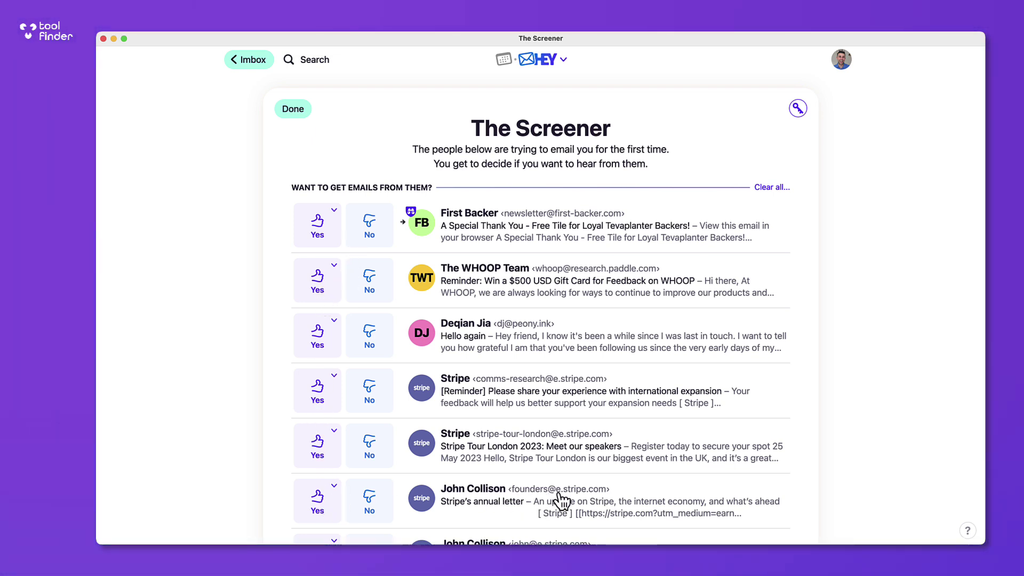
{"action": "scroll", "coordinate": [318, 496], "scroll_direction": "down", "scroll_amount": 1}
{"action": "left_click", "coordinate": [319, 490]}
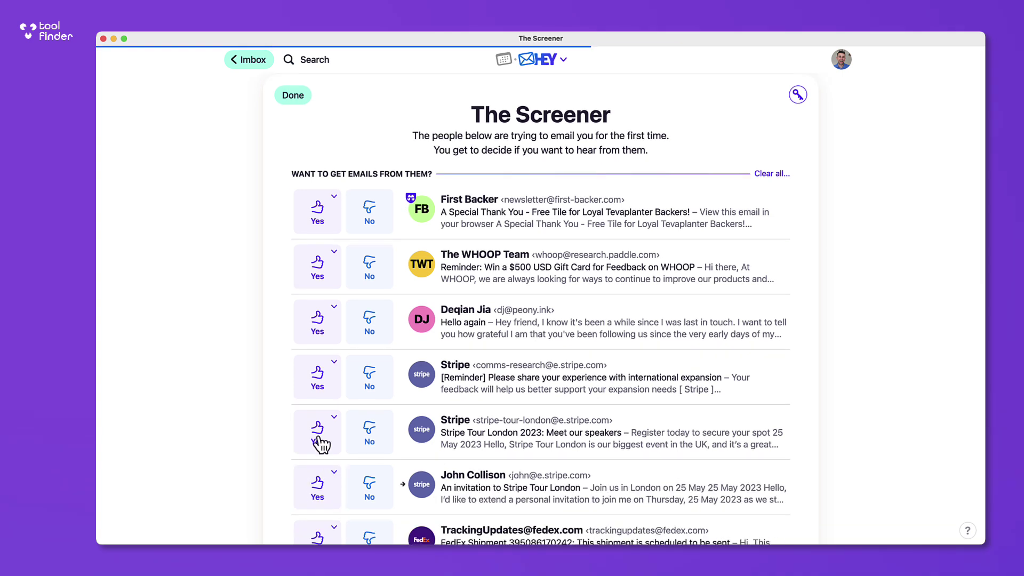
{"action": "left_click", "coordinate": [334, 416]}
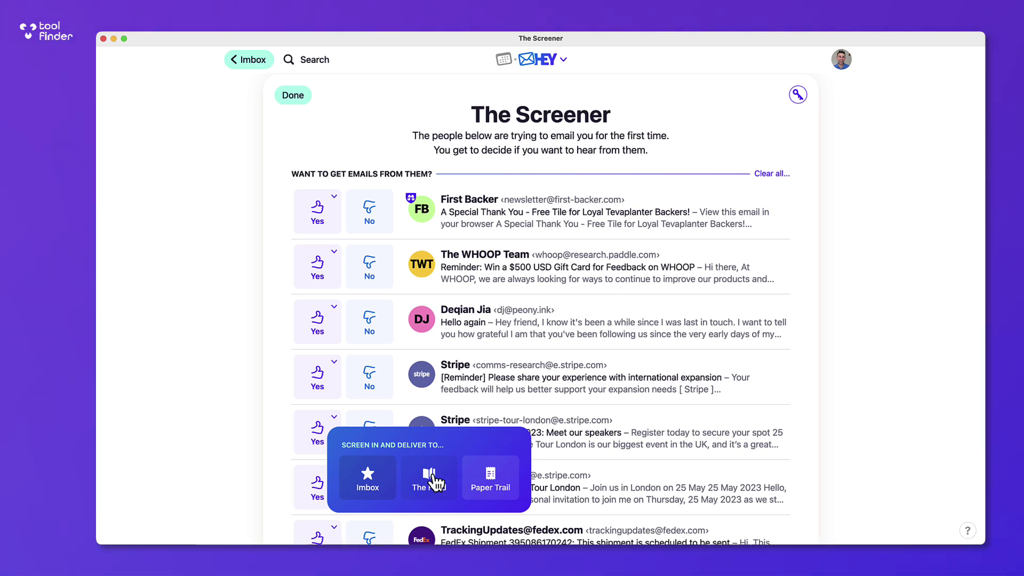
{"action": "left_click", "coordinate": [436, 480]}
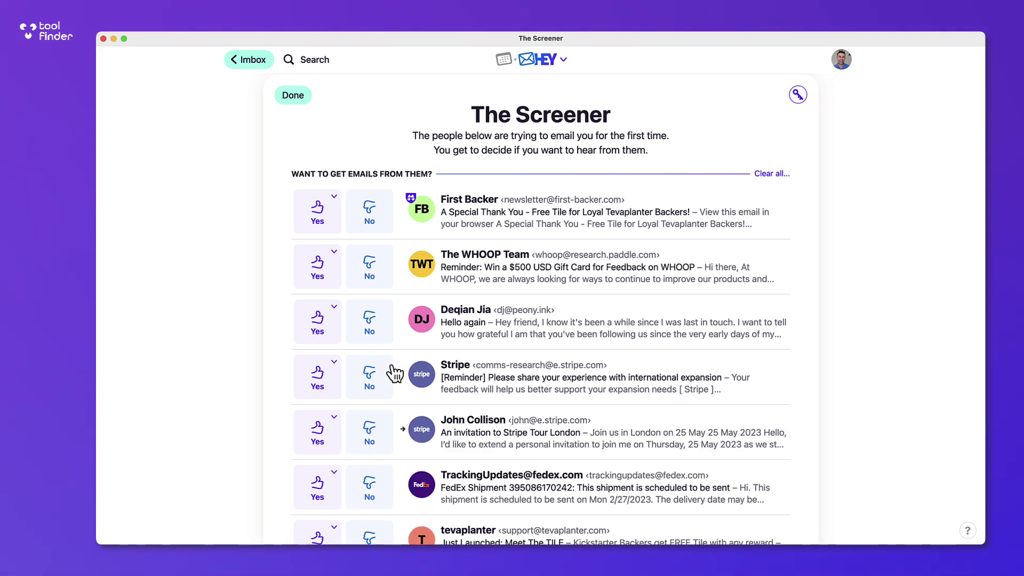
{"action": "scroll", "coordinate": [391, 371], "scroll_direction": "up", "scroll_amount": 2}
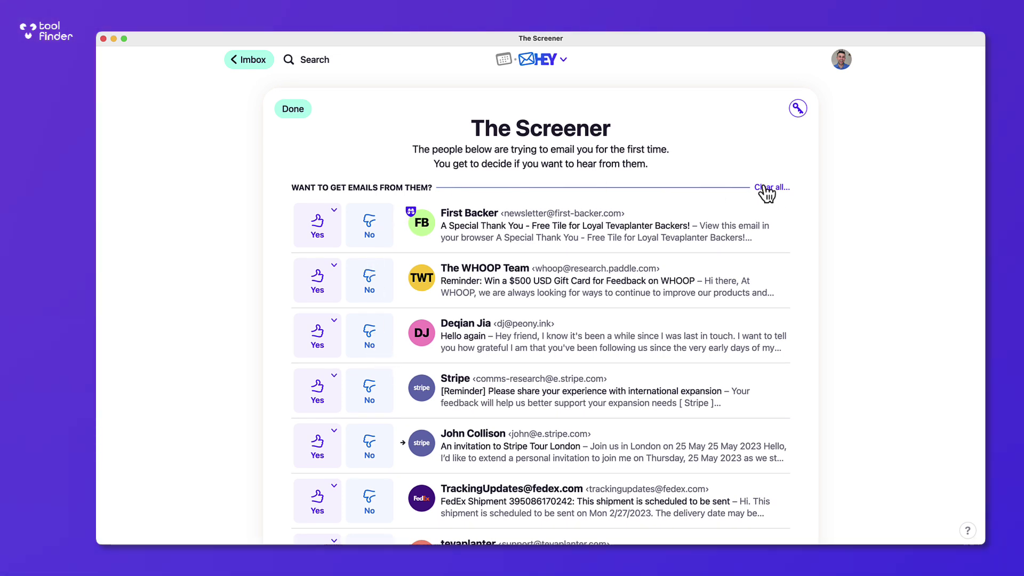
{"action": "left_click", "coordinate": [798, 109]}
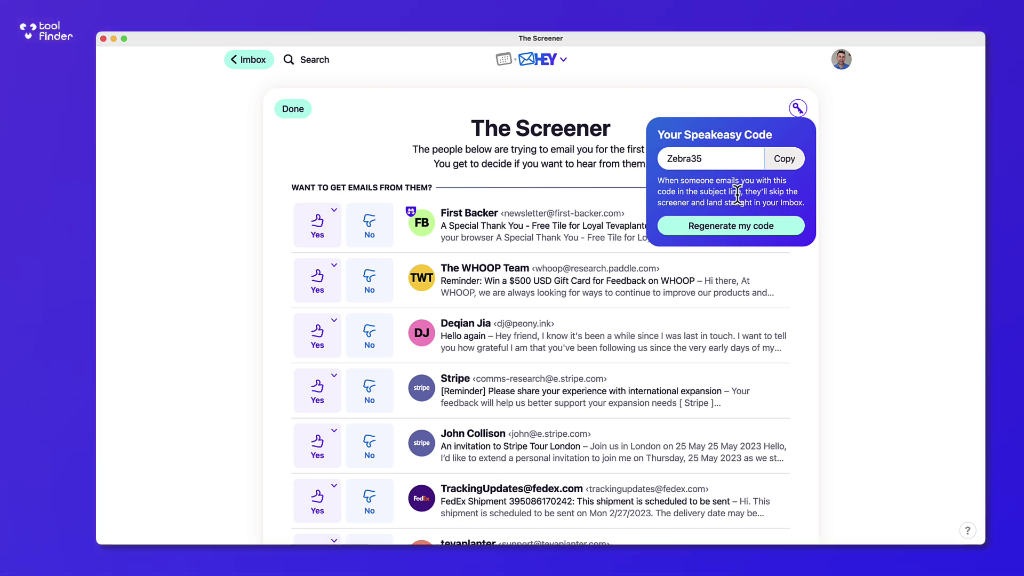
{"action": "left_click", "coordinate": [730, 94]}
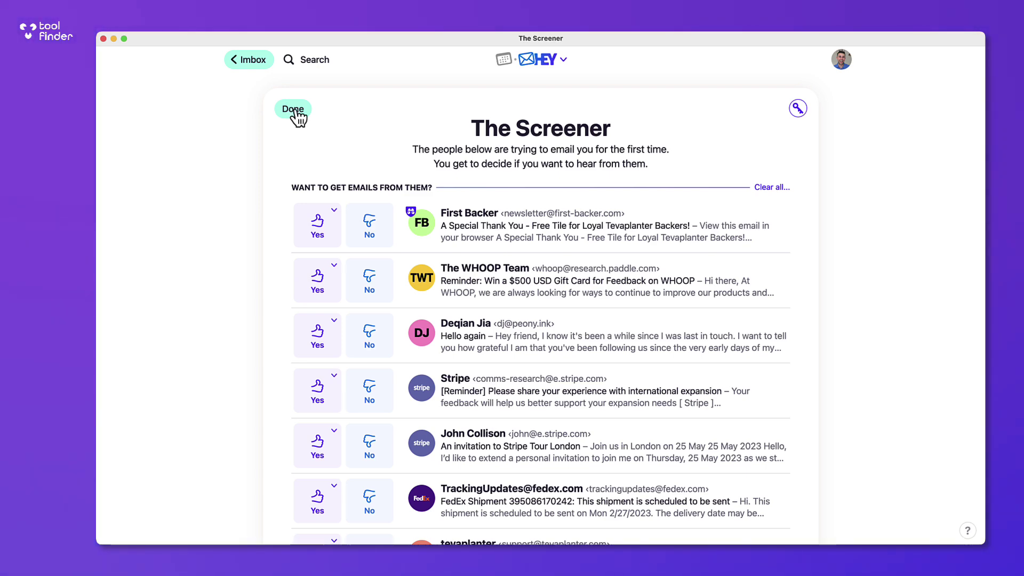
{"action": "left_click", "coordinate": [296, 110]}
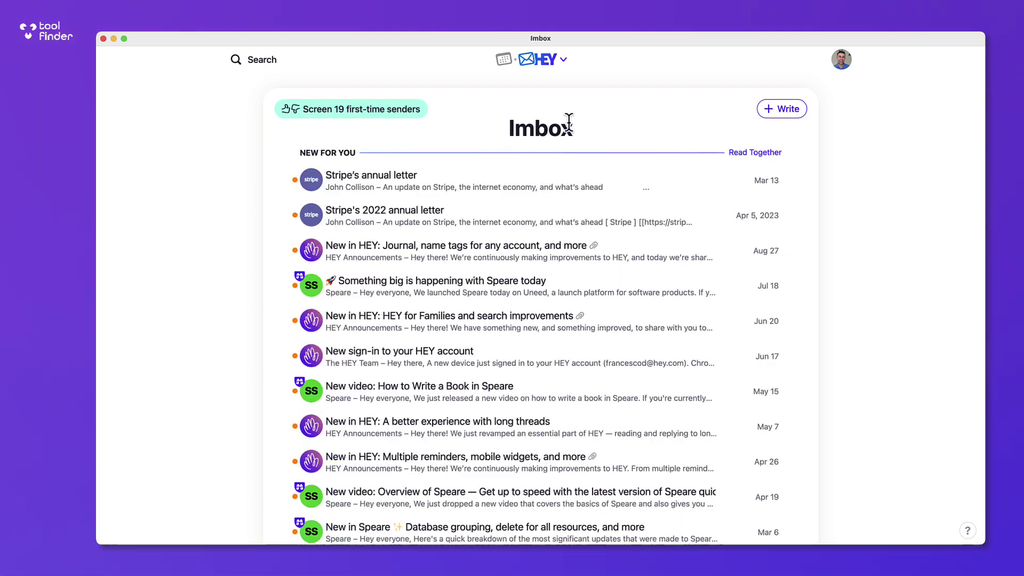
- Start a new message, check its send-later and attachment options, and erase the test text
{"action": "left_click", "coordinate": [787, 111]}
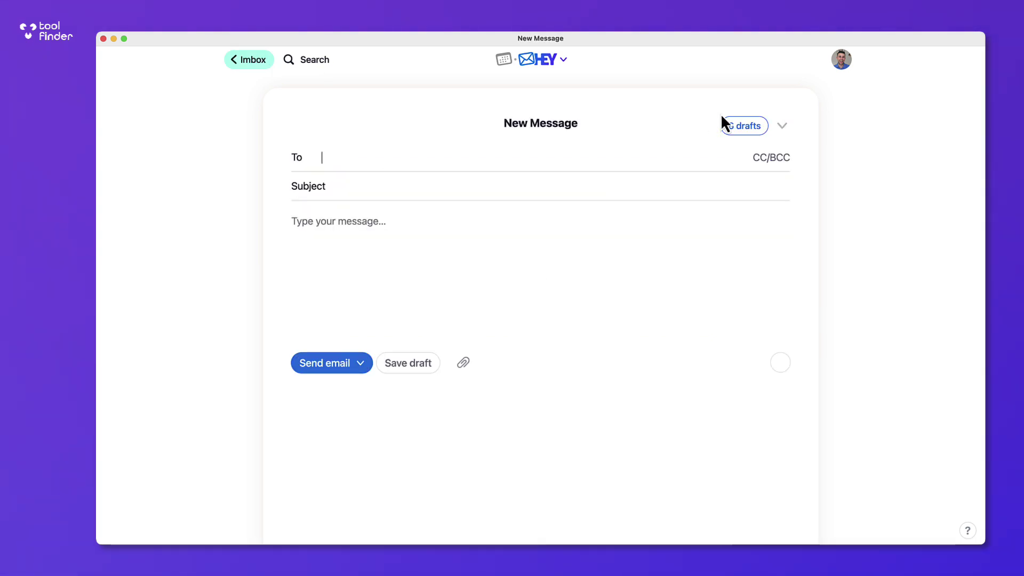
{"action": "left_click", "coordinate": [362, 364]}
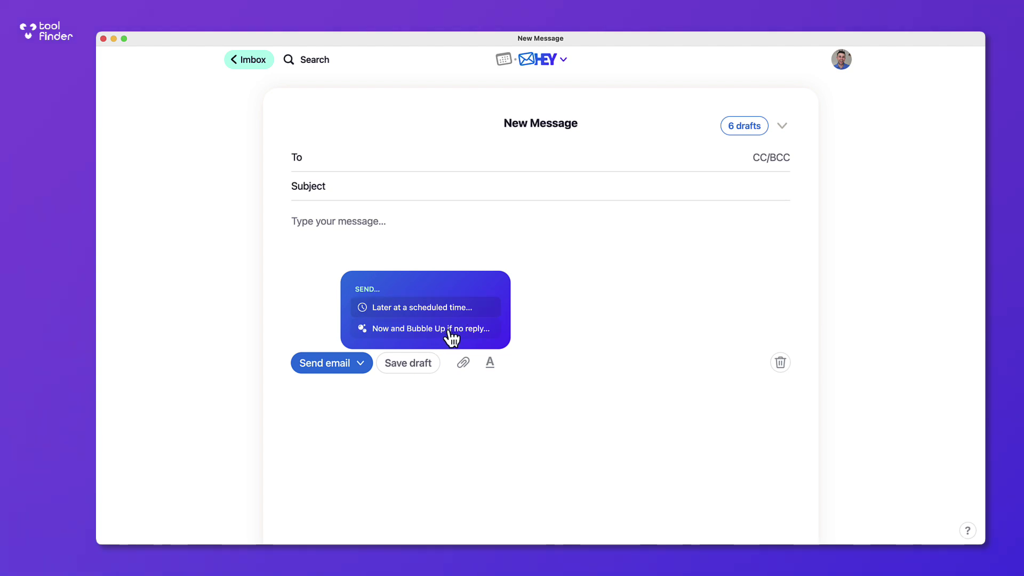
{"action": "left_click", "coordinate": [470, 227]}
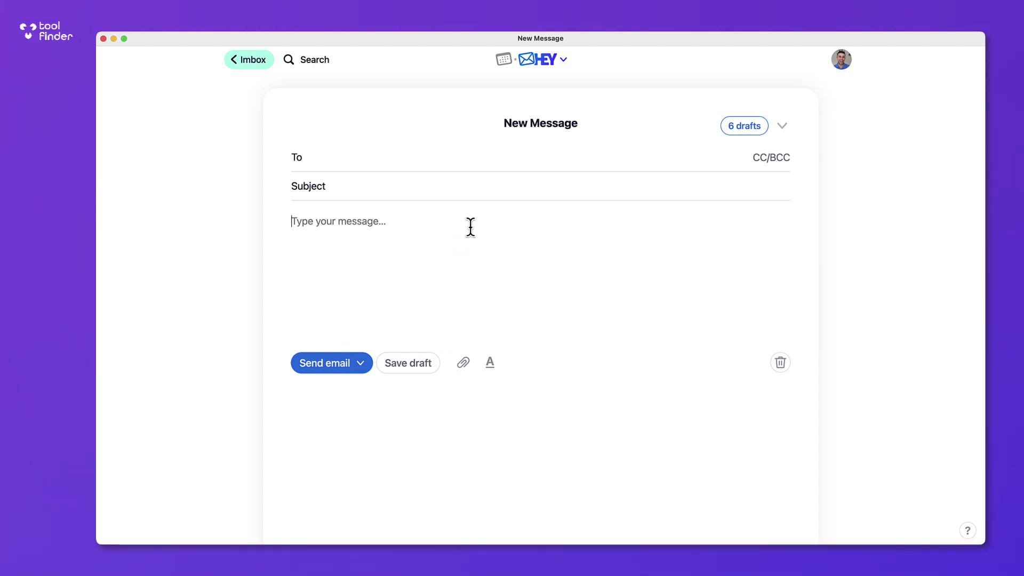
{"action": "left_click", "coordinate": [467, 364]}
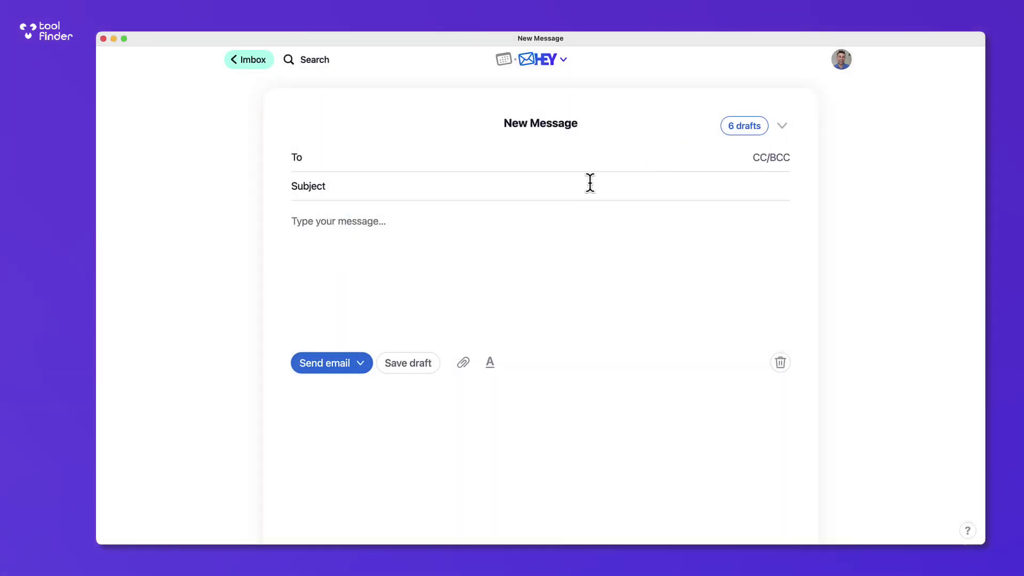
{"action": "type", "text": "k"}
{"action": "key", "text": "BackSpace"}
{"action": "type", "text": "kk"}
{"action": "key", "text": "BackSpace"}
{"action": "key", "text": "BackSpace"}
- Go back to the Imbox, begin a Freetrain reply in Focus & Reply, then leave it
{"action": "left_click", "coordinate": [250, 62]}
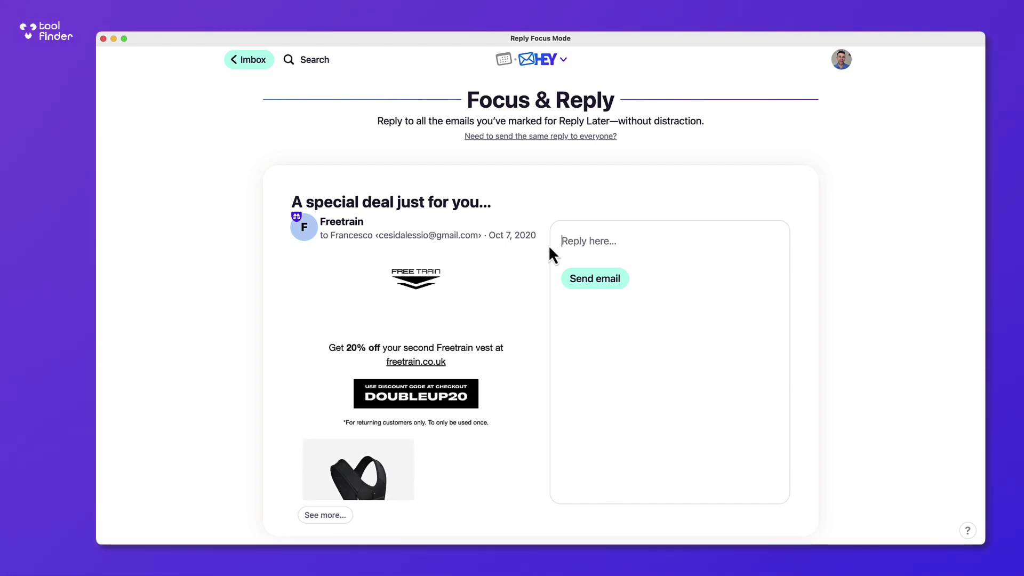
{"action": "left_click", "coordinate": [609, 256]}
{"action": "scroll", "coordinate": [581, 299], "scroll_direction": "down", "scroll_amount": 1}
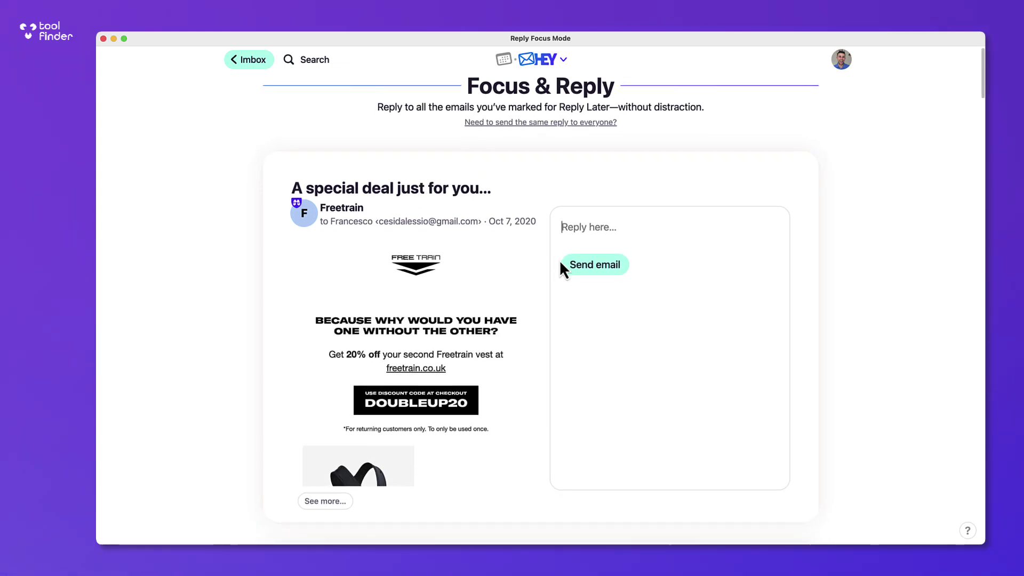
{"action": "scroll", "coordinate": [559, 259], "scroll_direction": "down", "scroll_amount": 5}
{"action": "scroll", "coordinate": [558, 260], "scroll_direction": "down", "scroll_amount": 3}
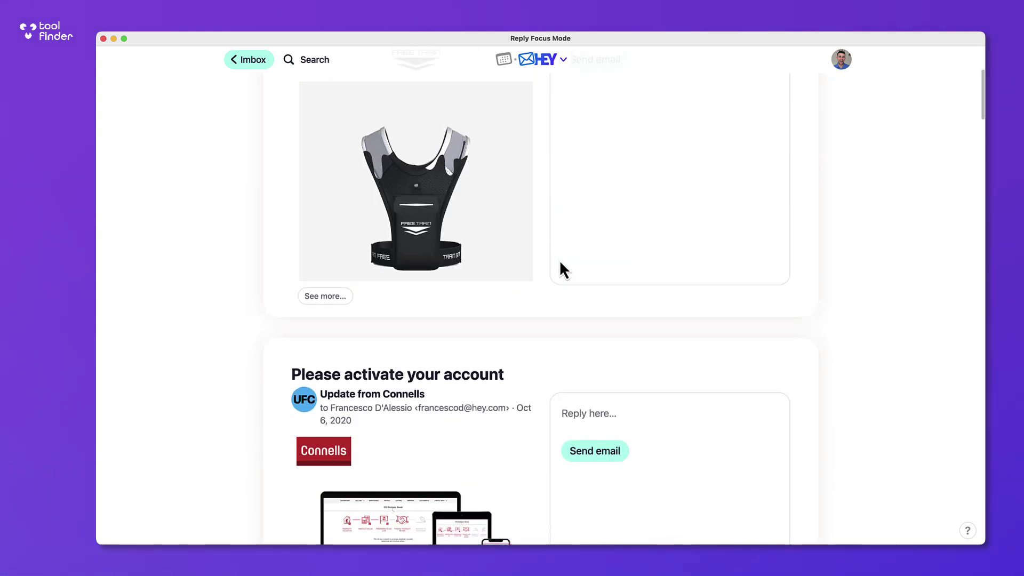
{"action": "scroll", "coordinate": [559, 260], "scroll_direction": "up", "scroll_amount": 8}
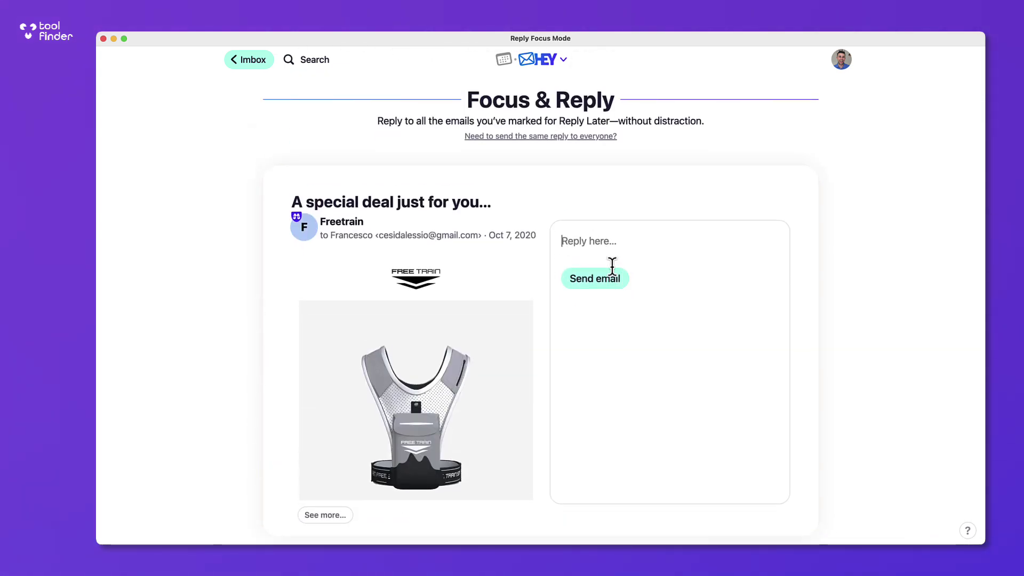
{"action": "left_click", "coordinate": [251, 60]}
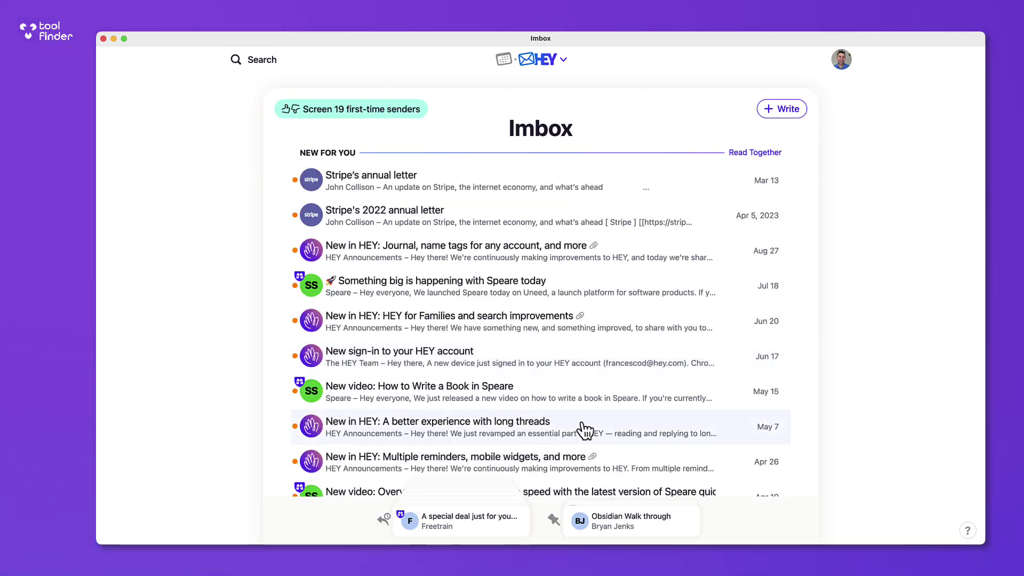
- Look at the set-aside emails and come back to the Imbox
{"action": "left_click", "coordinate": [558, 519]}
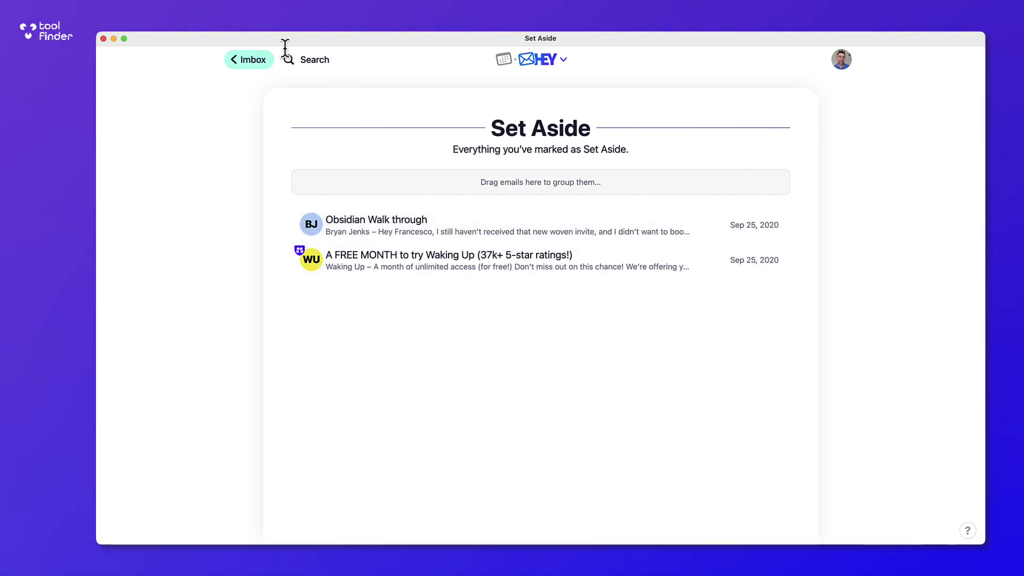
{"action": "left_click", "coordinate": [249, 59]}
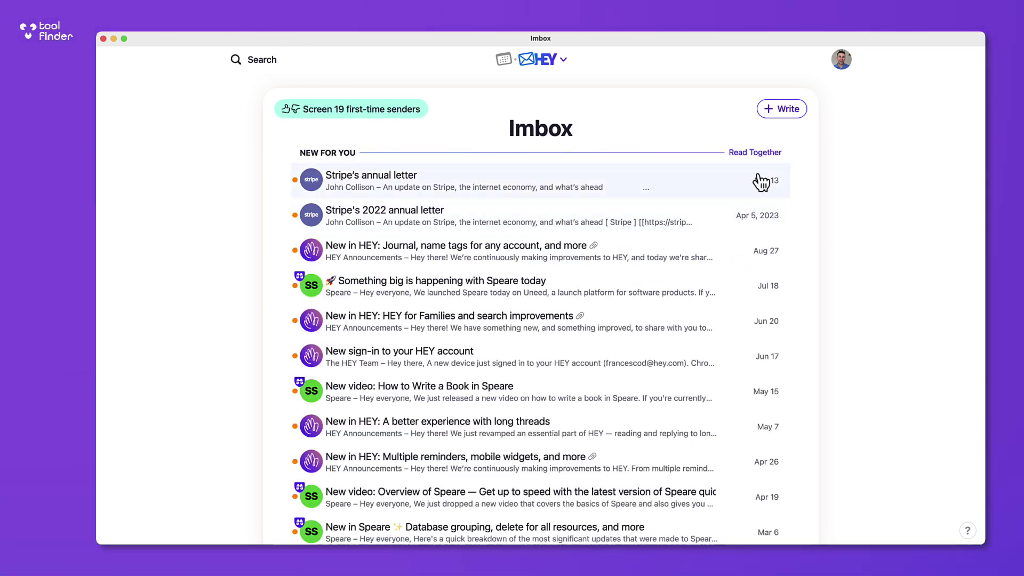
{"action": "right_click", "coordinate": [447, 187]}
{"action": "mouse_move", "coordinate": [311, 180]}
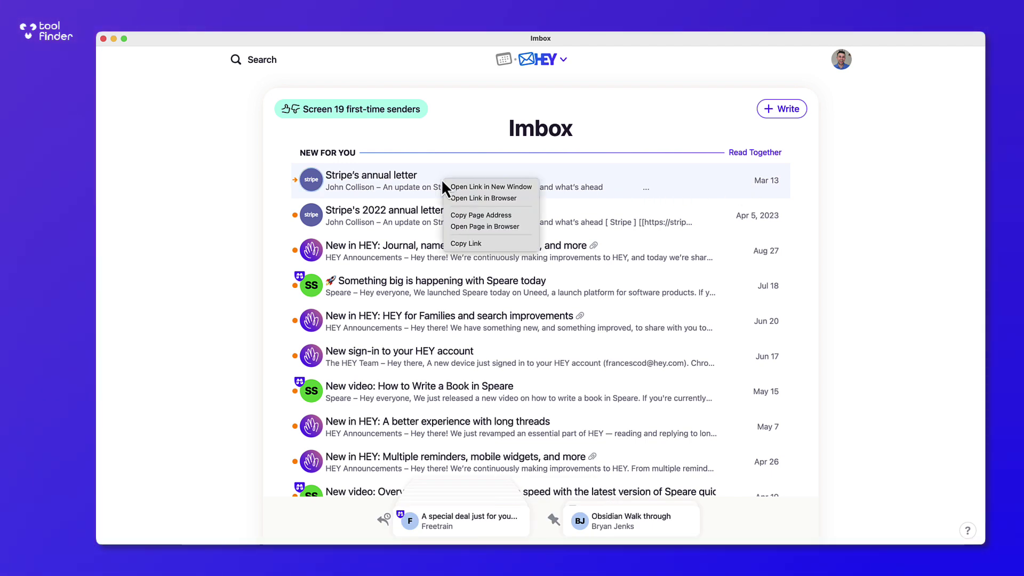
{"action": "left_click", "coordinate": [258, 187]}
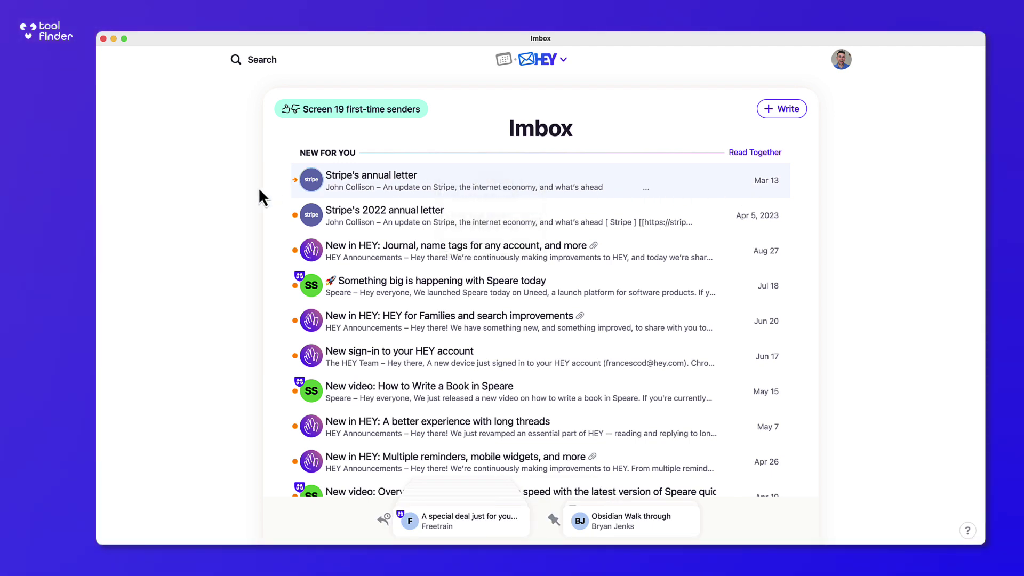
- Set aside Stripe's annual letter and send the HEY Journal announcement to The Feed
{"action": "left_click", "coordinate": [312, 182]}
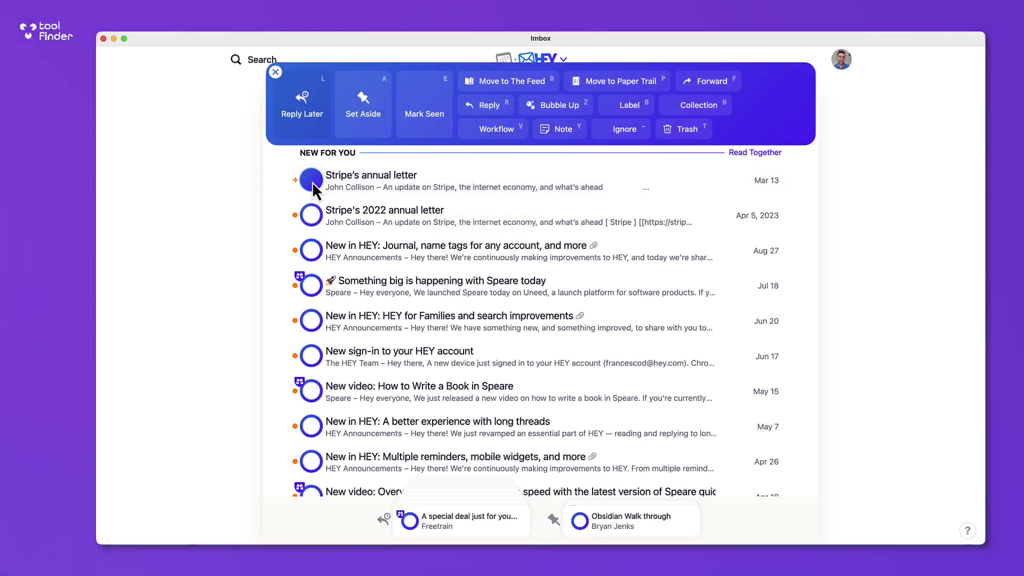
{"action": "left_click", "coordinate": [357, 116]}
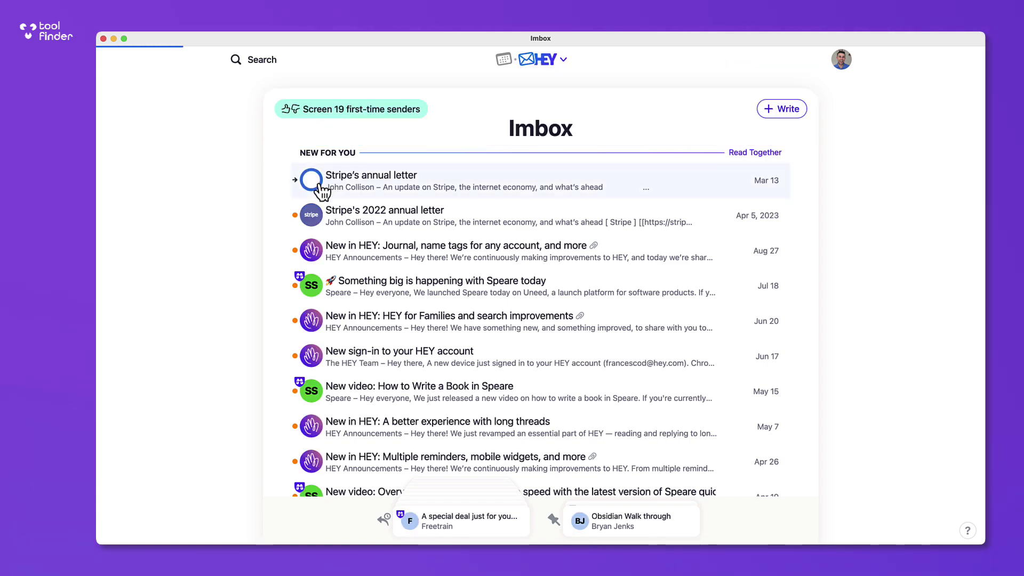
{"action": "left_click", "coordinate": [311, 216]}
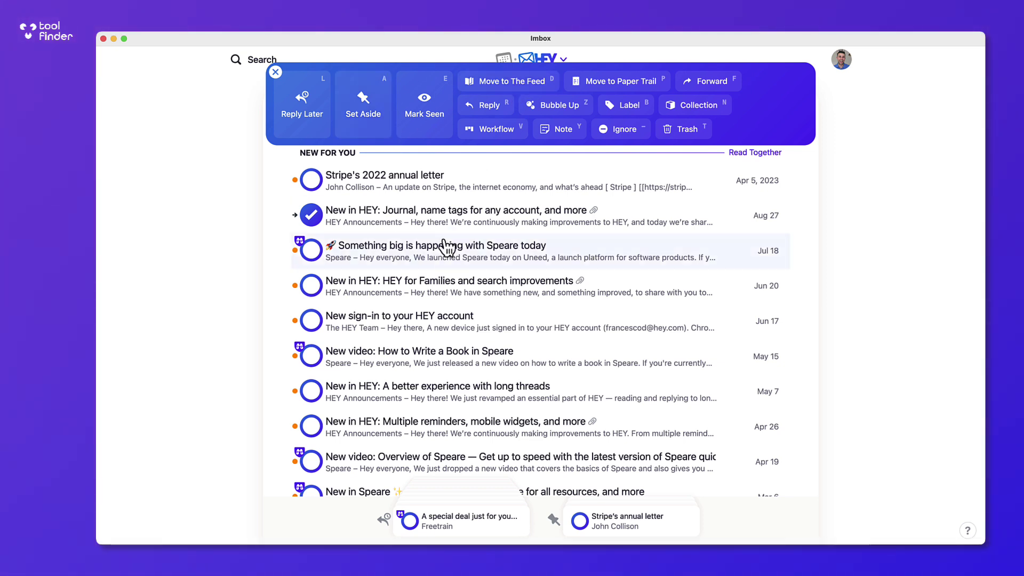
{"action": "left_click", "coordinate": [510, 82]}
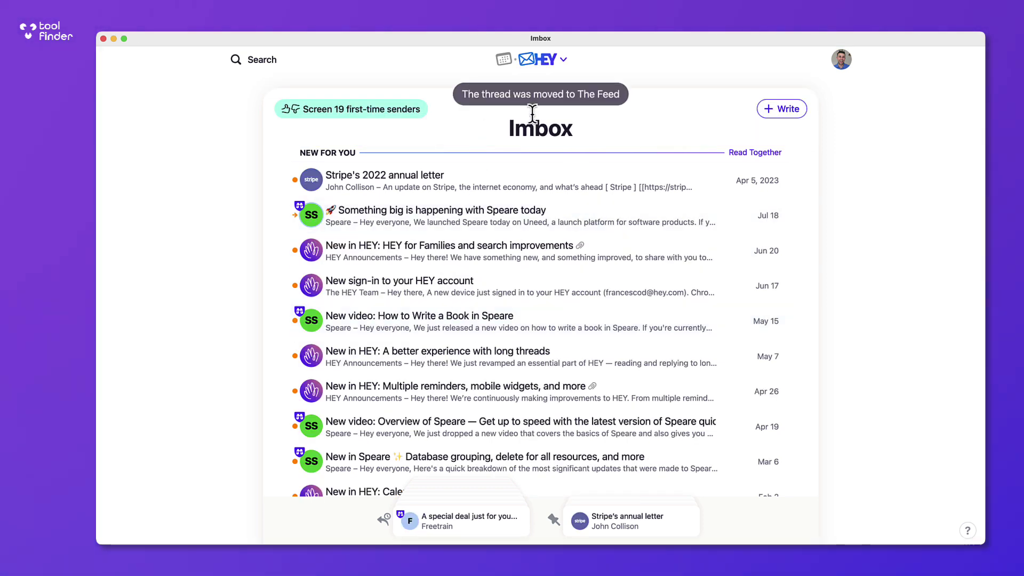
- Browse The Feed and then Paper Trail through the HEY menu
{"action": "left_click", "coordinate": [548, 59]}
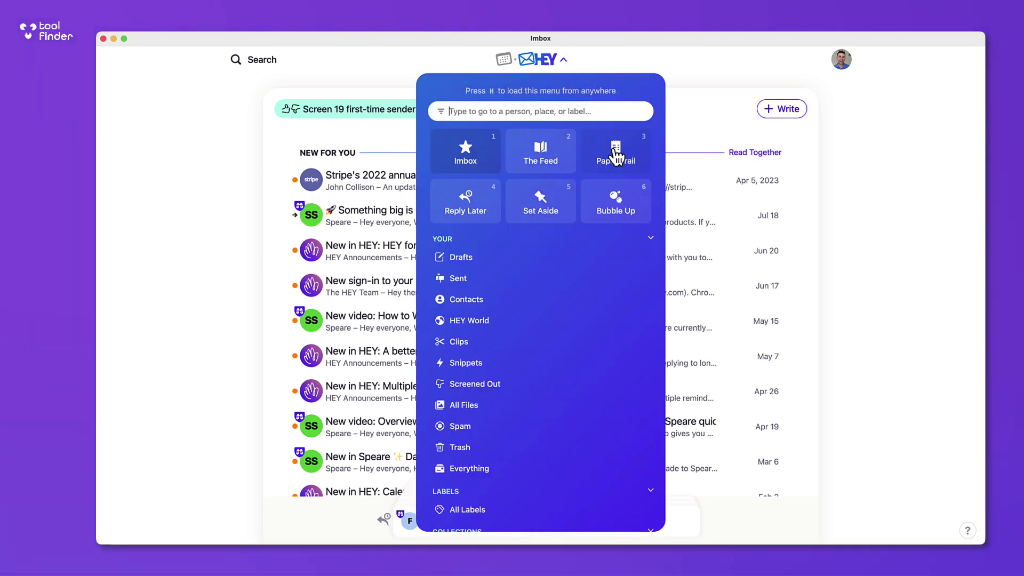
{"action": "left_click", "coordinate": [545, 151]}
{"action": "scroll", "coordinate": [504, 246], "scroll_direction": "down", "scroll_amount": 5}
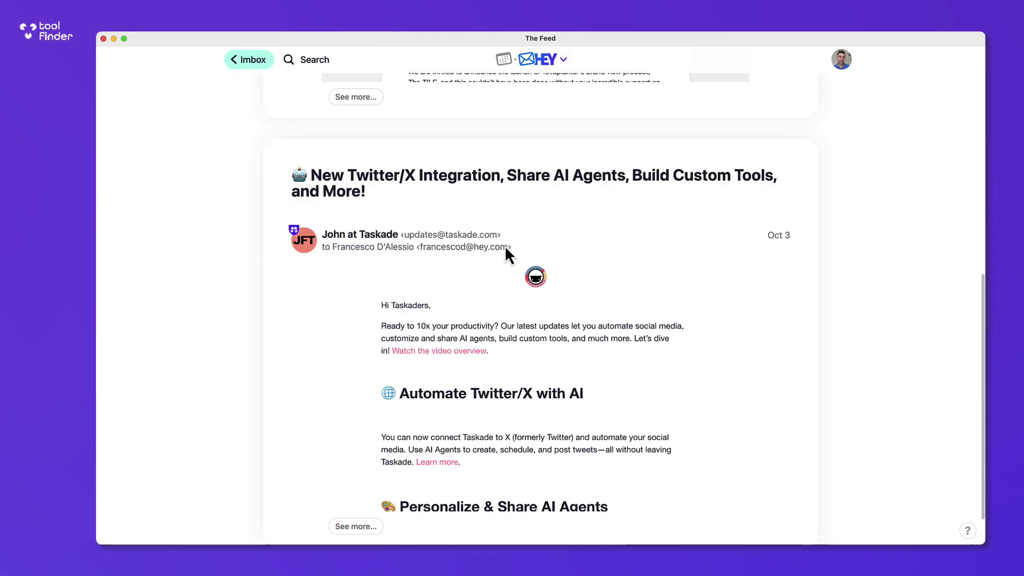
{"action": "scroll", "coordinate": [505, 246], "scroll_direction": "down", "scroll_amount": 3}
{"action": "scroll", "coordinate": [505, 246], "scroll_direction": "up", "scroll_amount": 10}
{"action": "scroll", "coordinate": [509, 253], "scroll_direction": "down", "scroll_amount": 1}
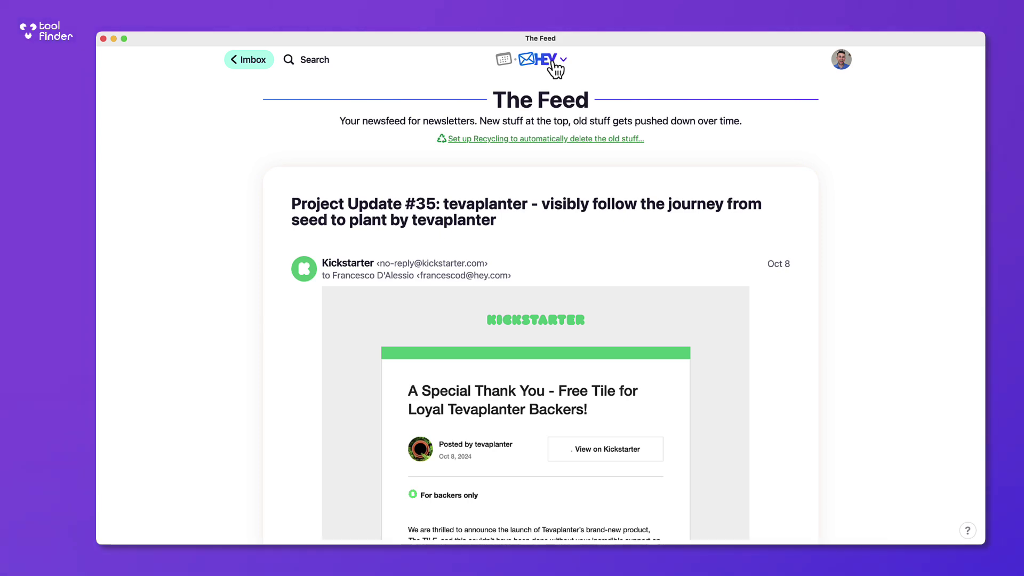
{"action": "left_click", "coordinate": [556, 67]}
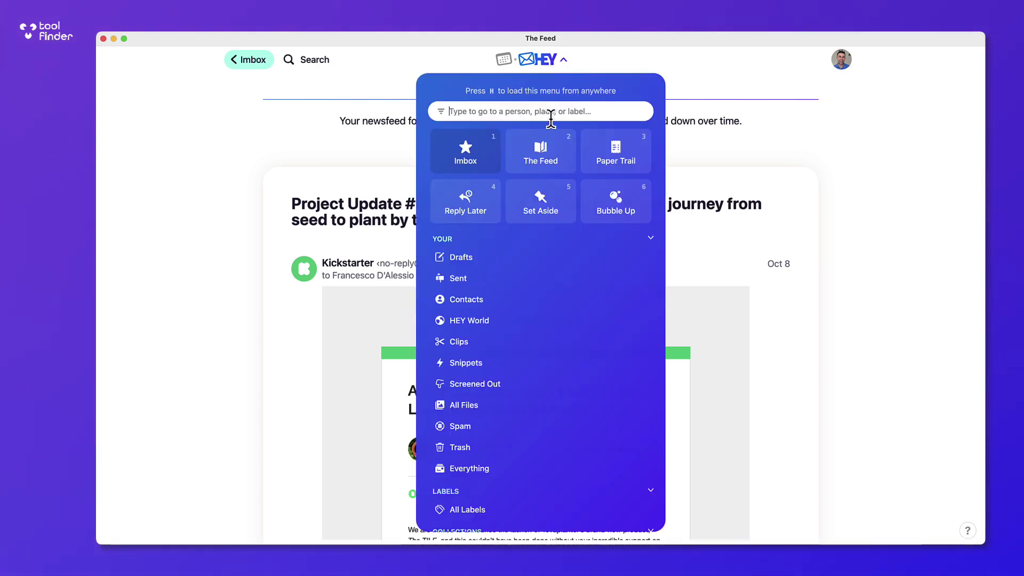
{"action": "left_click", "coordinate": [615, 151]}
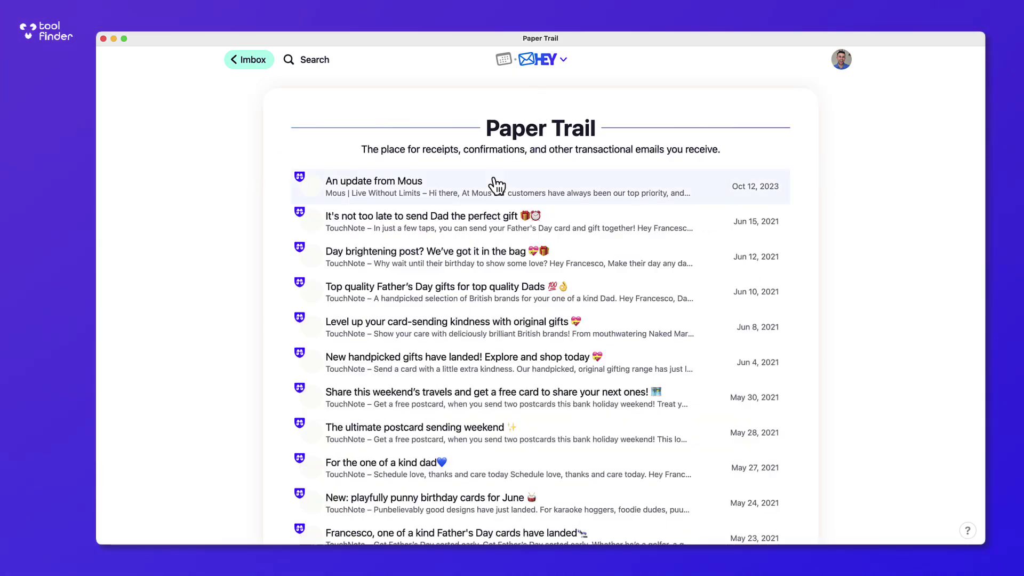
{"action": "left_click", "coordinate": [548, 64]}
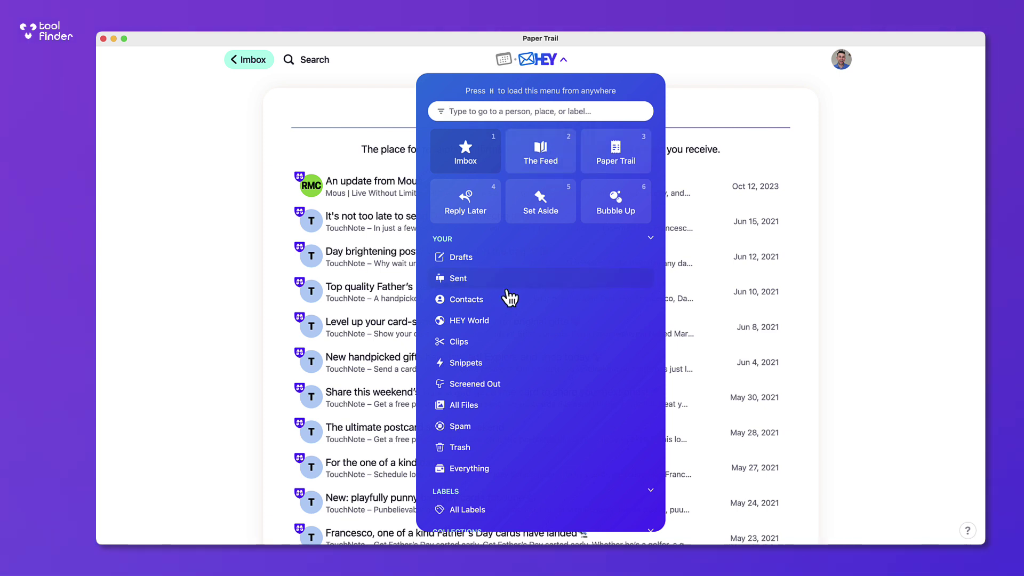
{"action": "scroll", "coordinate": [492, 428], "scroll_direction": "down", "scroll_amount": 3}
{"action": "scroll", "coordinate": [492, 428], "scroll_direction": "up", "scroll_amount": 3}
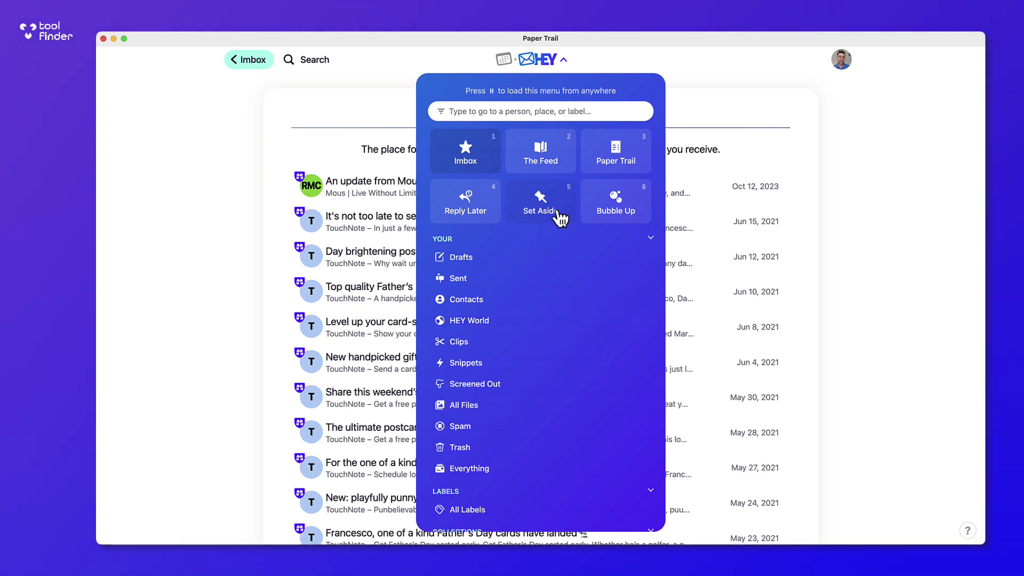
- View the Bubble Up page, then schedule Stripe's 2022 letter to bubble up later today
{"action": "left_click", "coordinate": [616, 201]}
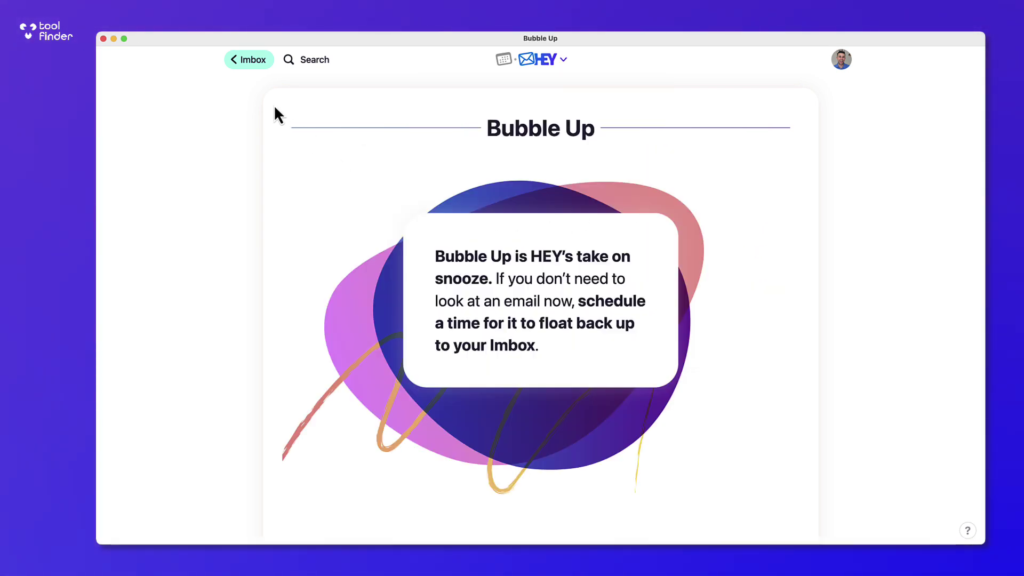
{"action": "left_click", "coordinate": [253, 60]}
{"action": "left_click", "coordinate": [311, 179]}
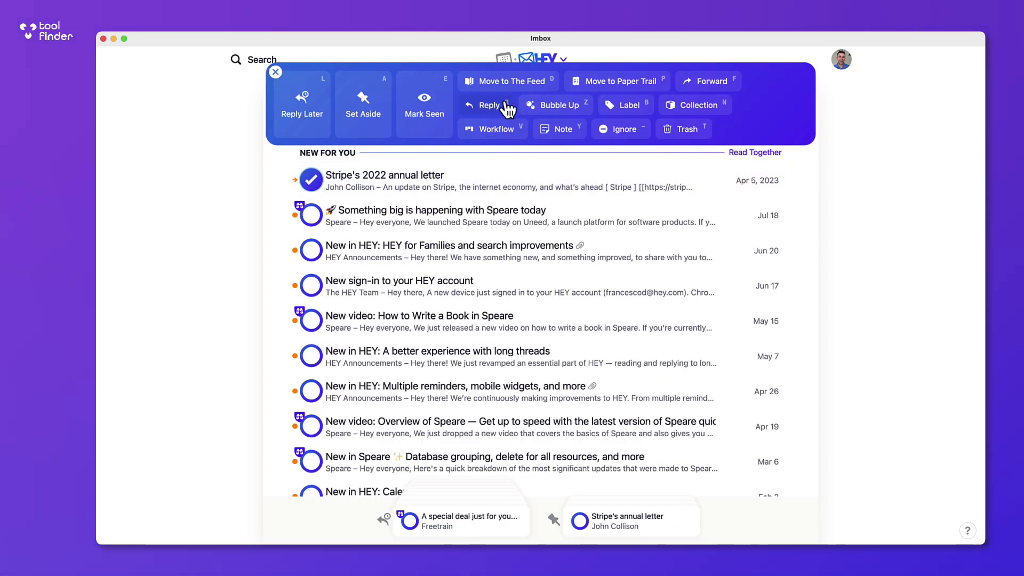
{"action": "left_click", "coordinate": [557, 105]}
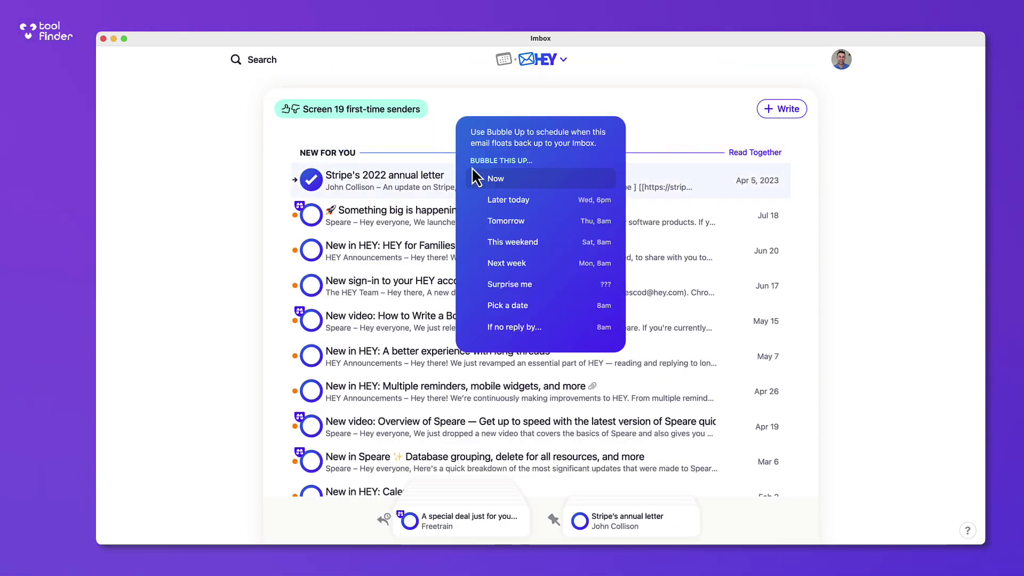
{"action": "left_click", "coordinate": [508, 200]}
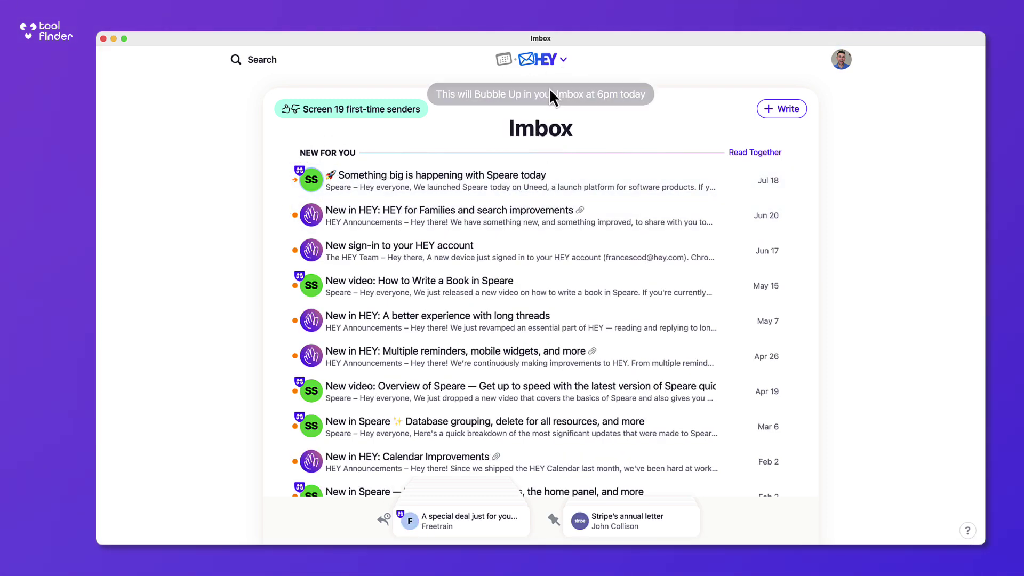
- Check the letter in Bubble Up's scheduled list and its options
{"action": "left_click", "coordinate": [558, 63]}
{"action": "left_click", "coordinate": [621, 201]}
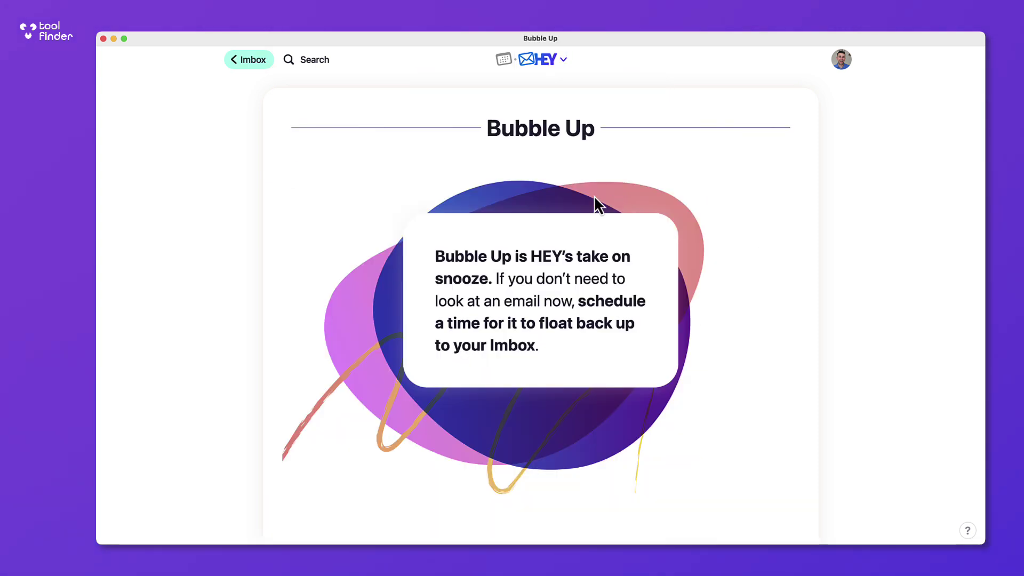
{"action": "left_click", "coordinate": [787, 116]}
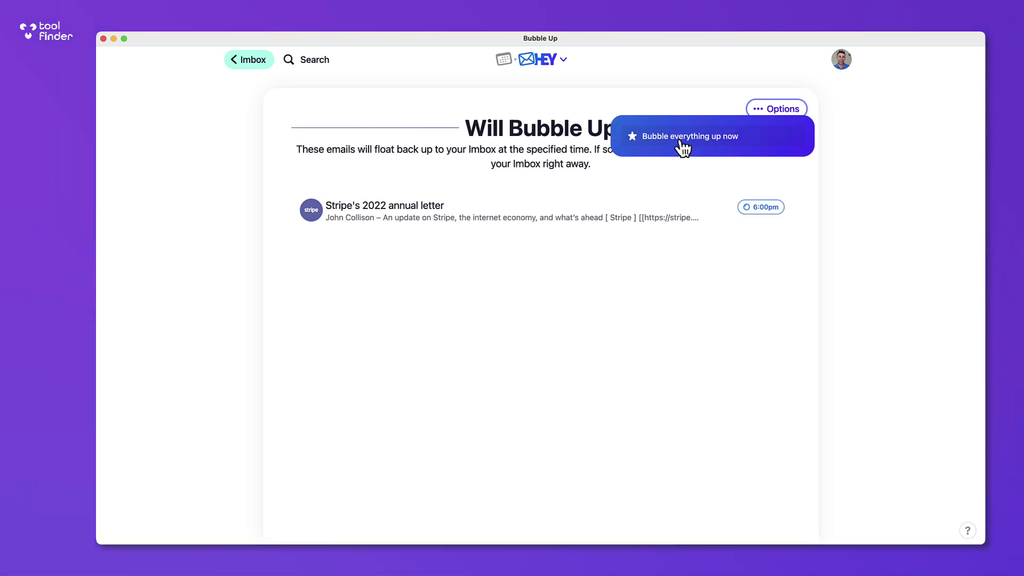
{"action": "left_click", "coordinate": [543, 64]}
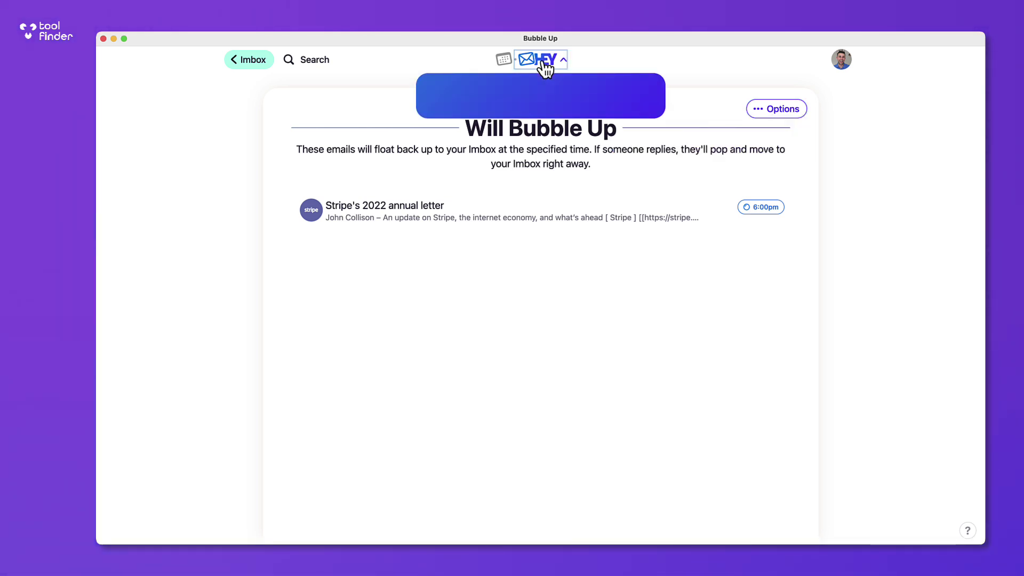
{"action": "scroll", "coordinate": [533, 330], "scroll_direction": "down", "scroll_amount": 3}
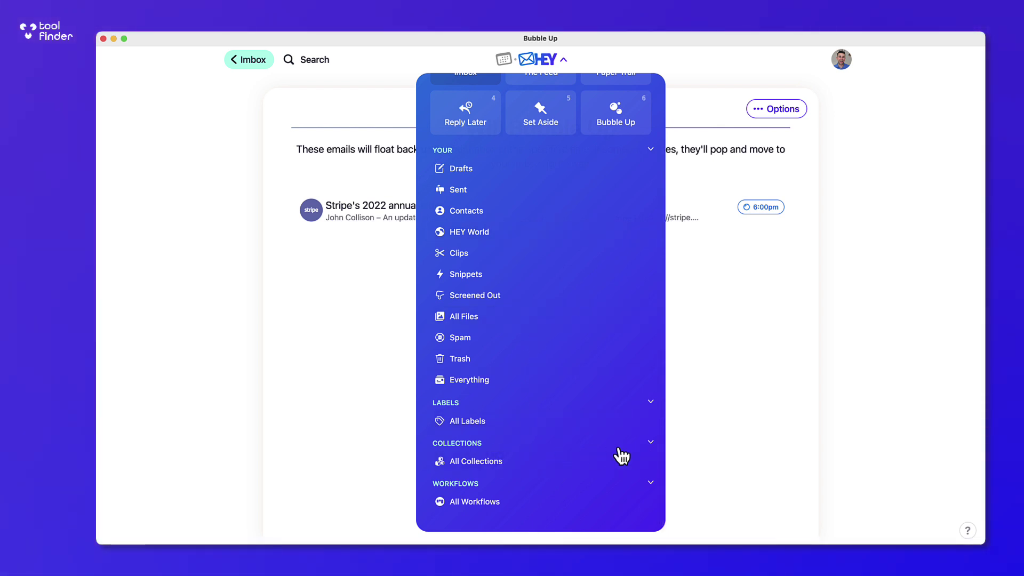
{"action": "scroll", "coordinate": [553, 296], "scroll_direction": "up", "scroll_amount": 3}
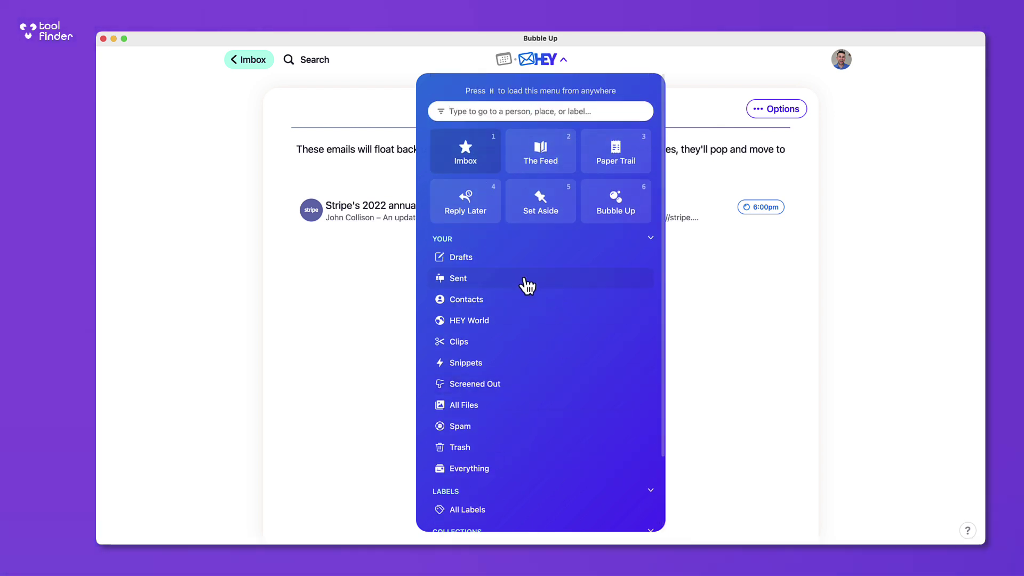
- From the Imbox, open Speare's 'Something big is happening with Speare today' thread and view its actions
{"action": "left_click", "coordinate": [248, 59]}
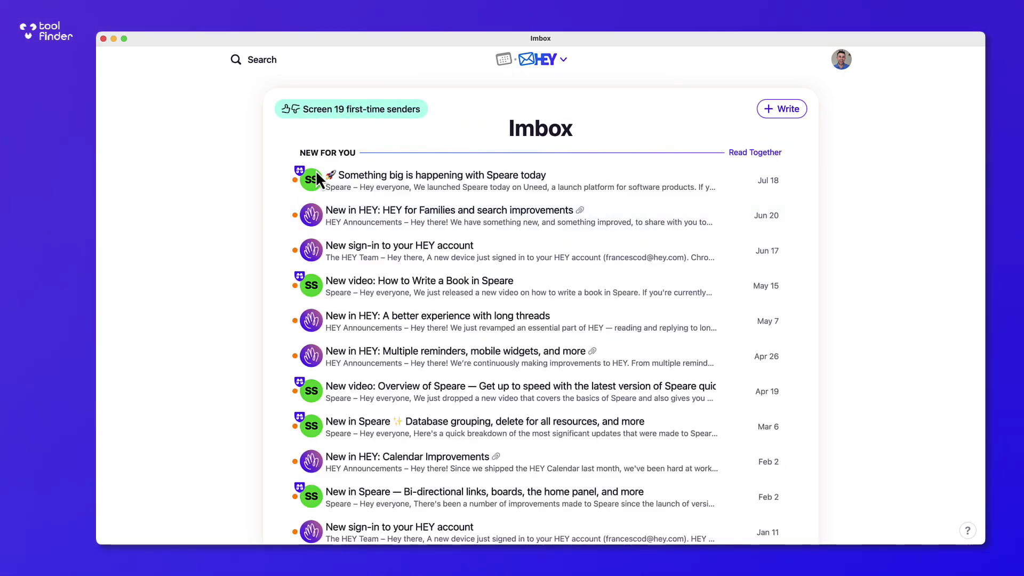
{"action": "left_click", "coordinate": [312, 180]}
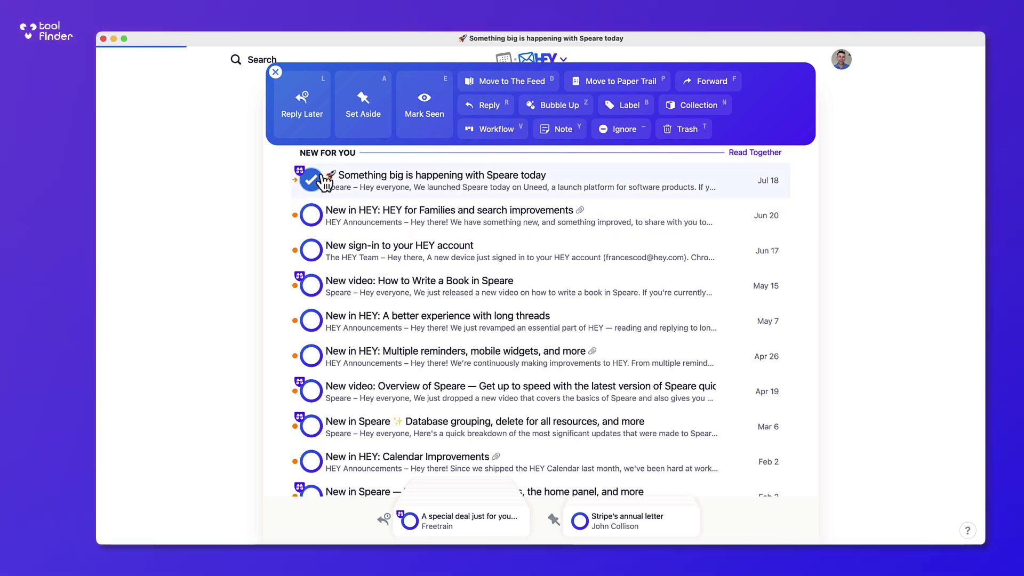
{"action": "left_click", "coordinate": [435, 176]}
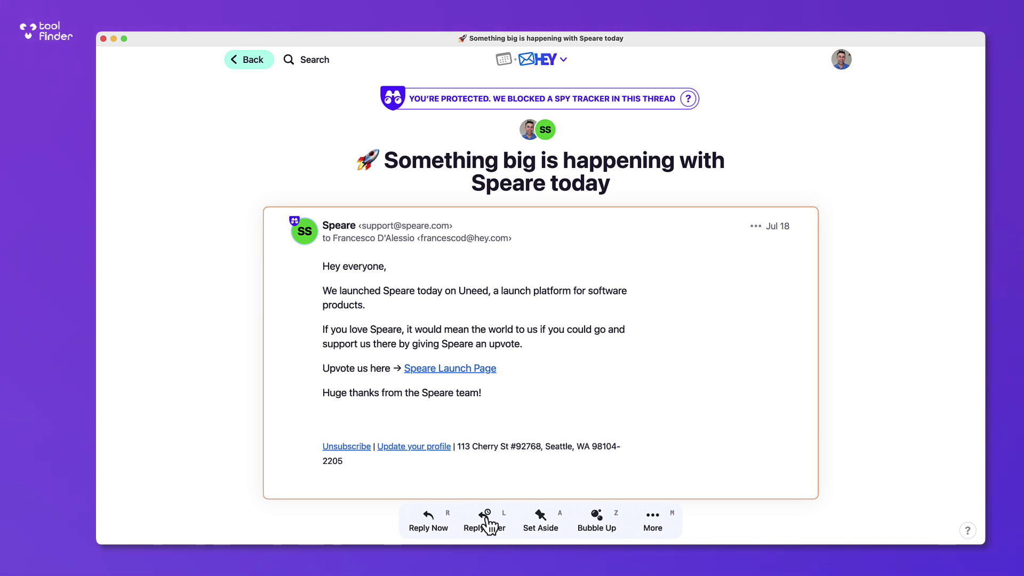
{"action": "left_click", "coordinate": [650, 522]}
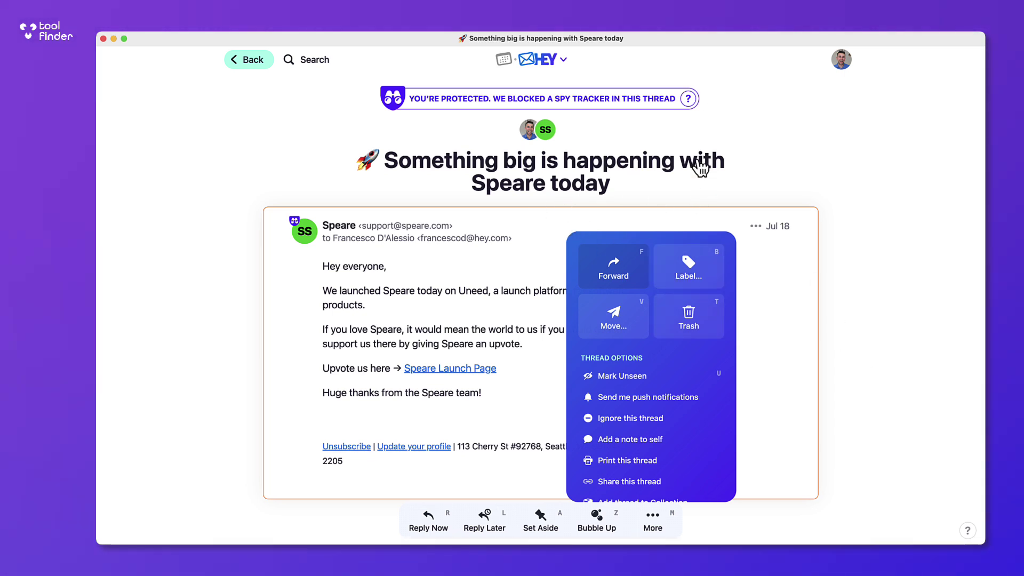
{"action": "key", "text": "b"}
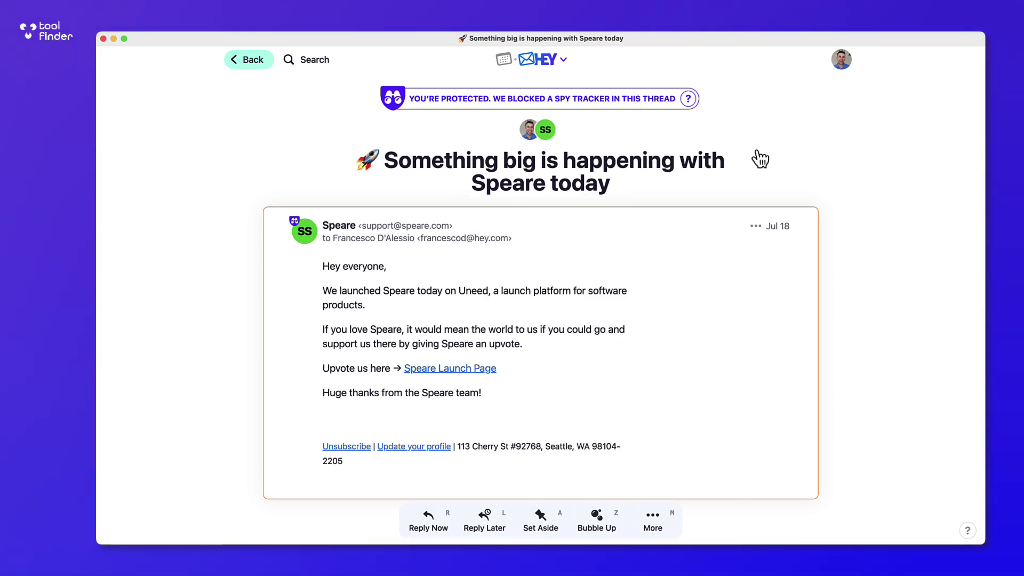
- Check the subject rename box, read the blocked ConvertKit spy-tracker note, dismiss it, and go back
{"action": "left_click", "coordinate": [592, 172]}
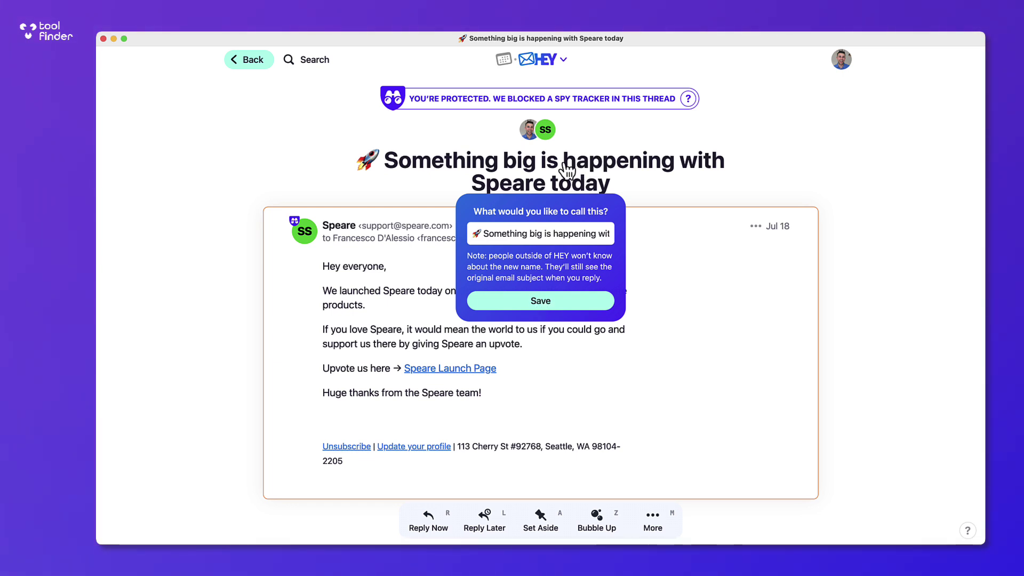
{"action": "left_click", "coordinate": [551, 102]}
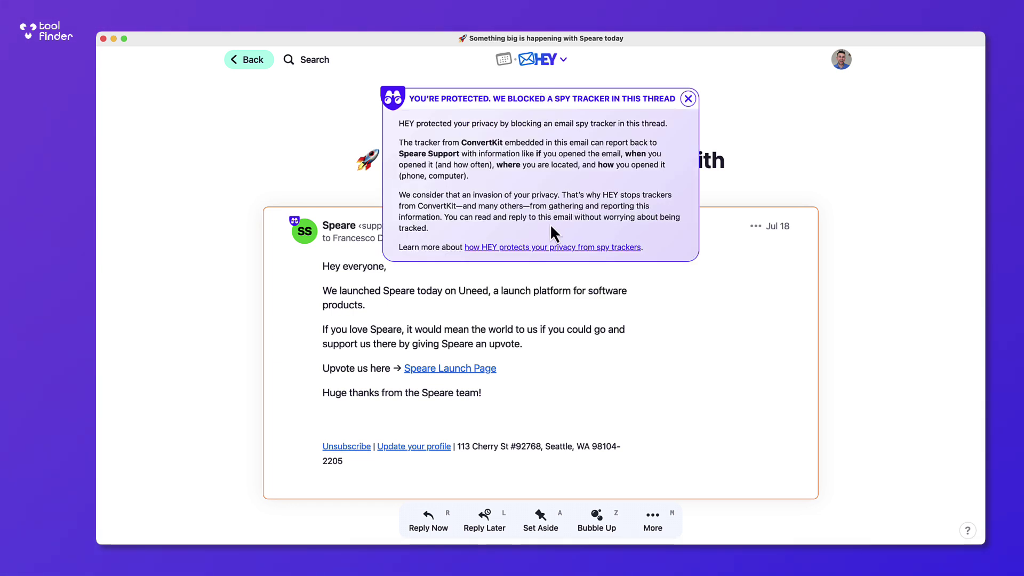
{"action": "triple_click", "coordinate": [472, 143]}
{"action": "left_click", "coordinate": [477, 144]}
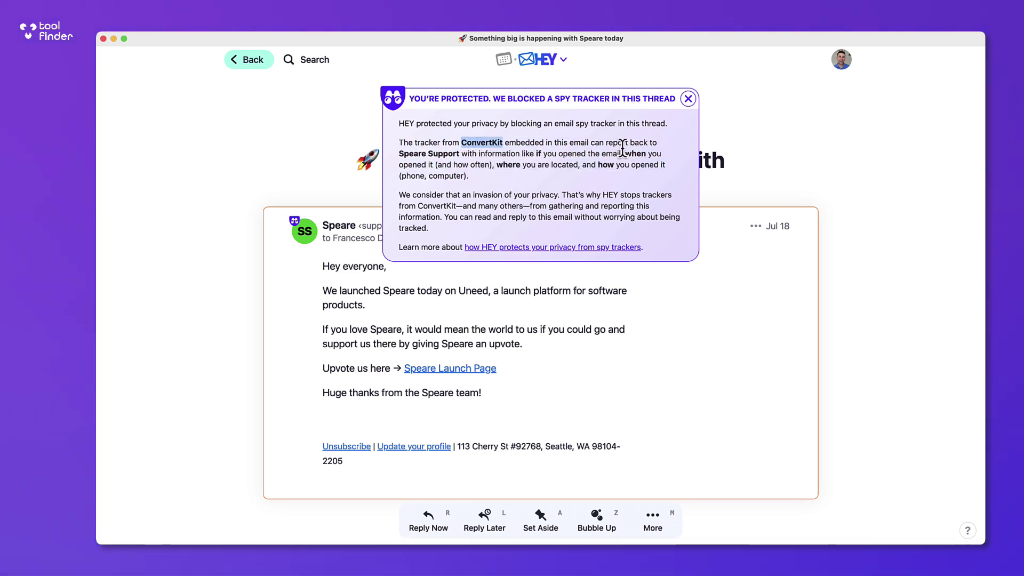
{"action": "left_click", "coordinate": [688, 98]}
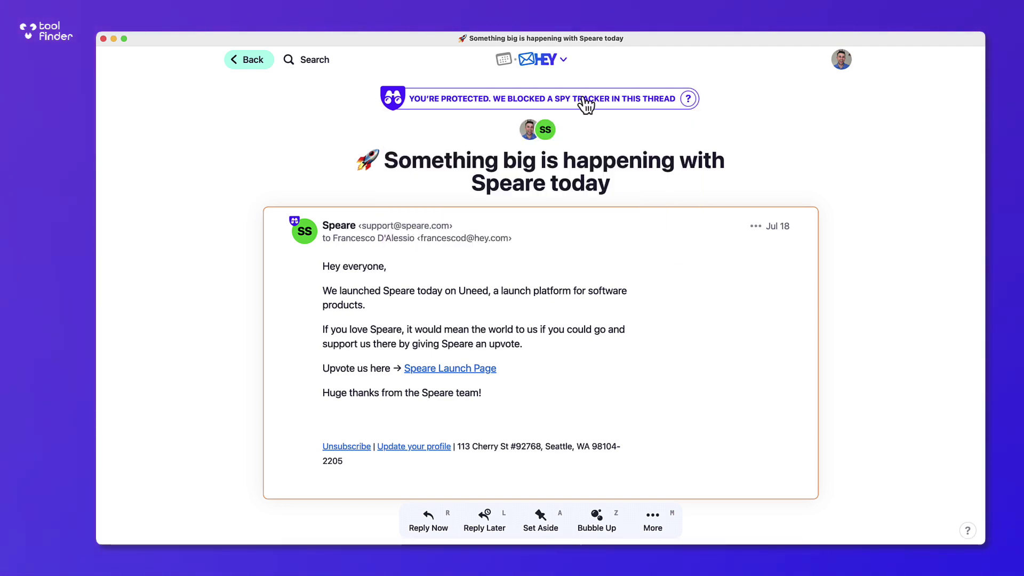
{"action": "left_click", "coordinate": [253, 59]}
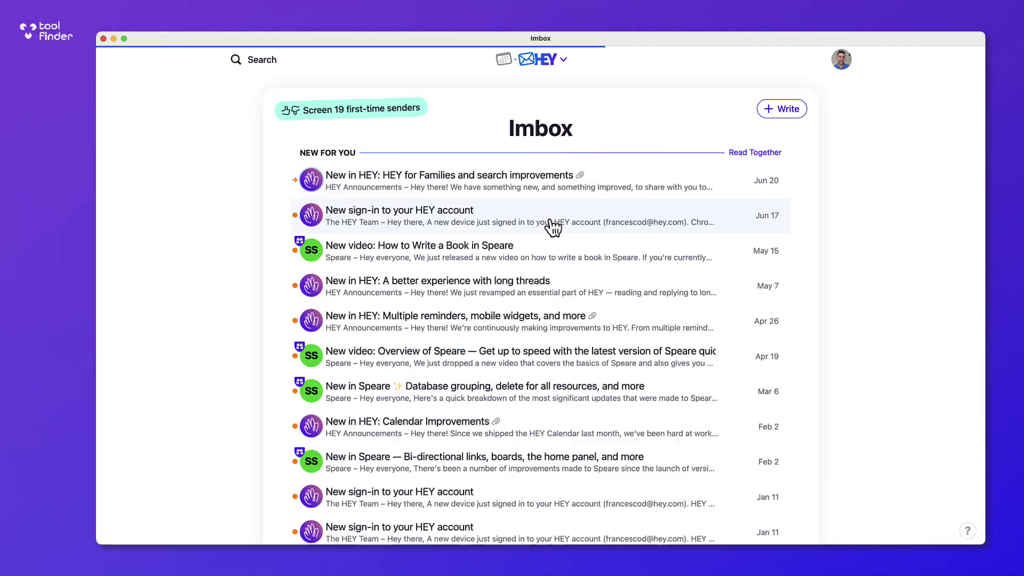
{"action": "scroll", "coordinate": [528, 328], "scroll_direction": "down", "scroll_amount": 5}
{"action": "scroll", "coordinate": [528, 328], "scroll_direction": "up", "scroll_amount": 5}
{"action": "scroll", "coordinate": [539, 330], "scroll_direction": "down", "scroll_amount": 5}
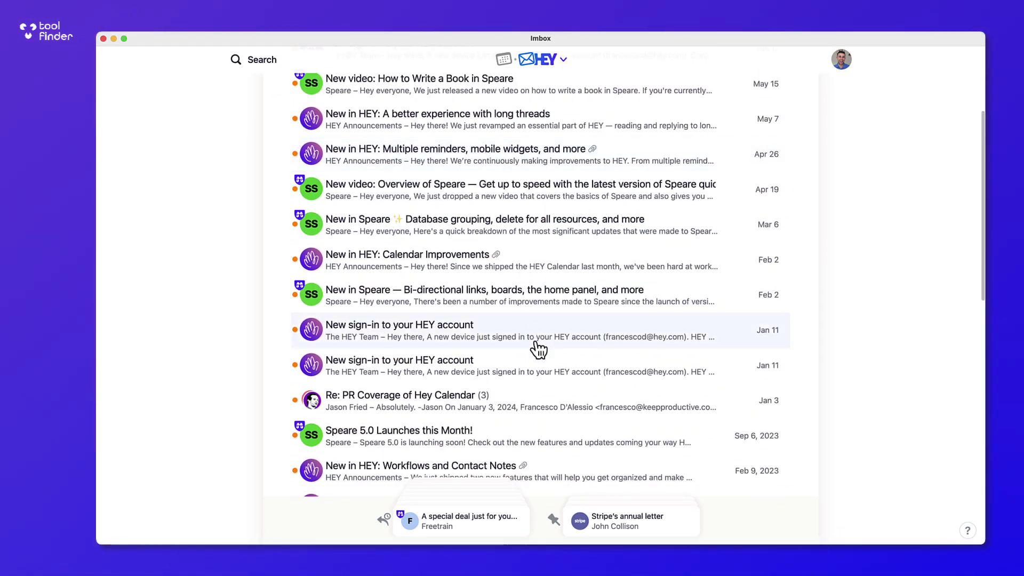
{"action": "left_click", "coordinate": [533, 397]}
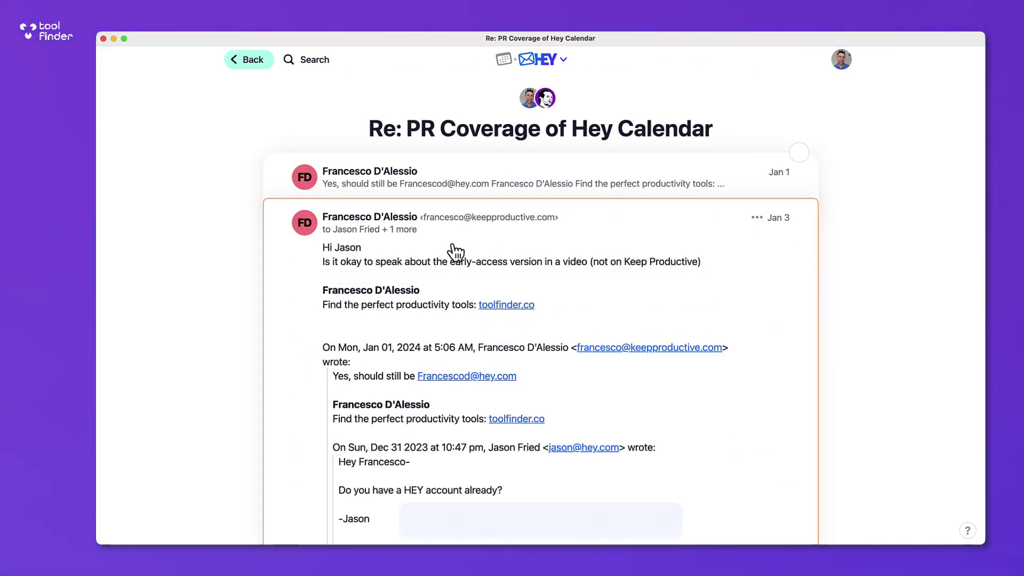
{"action": "left_click", "coordinate": [804, 158]}
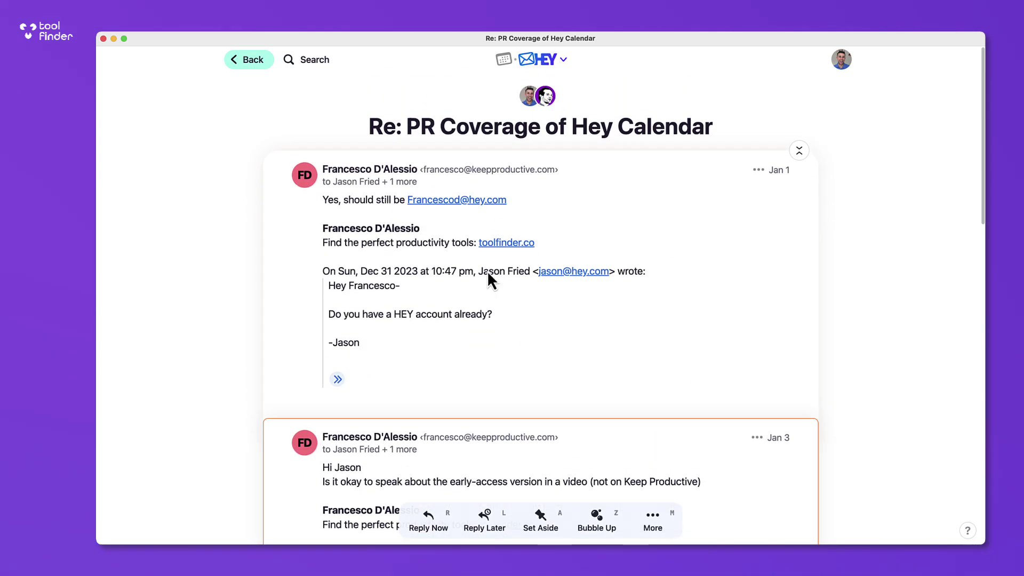
{"action": "left_click", "coordinate": [547, 62]}
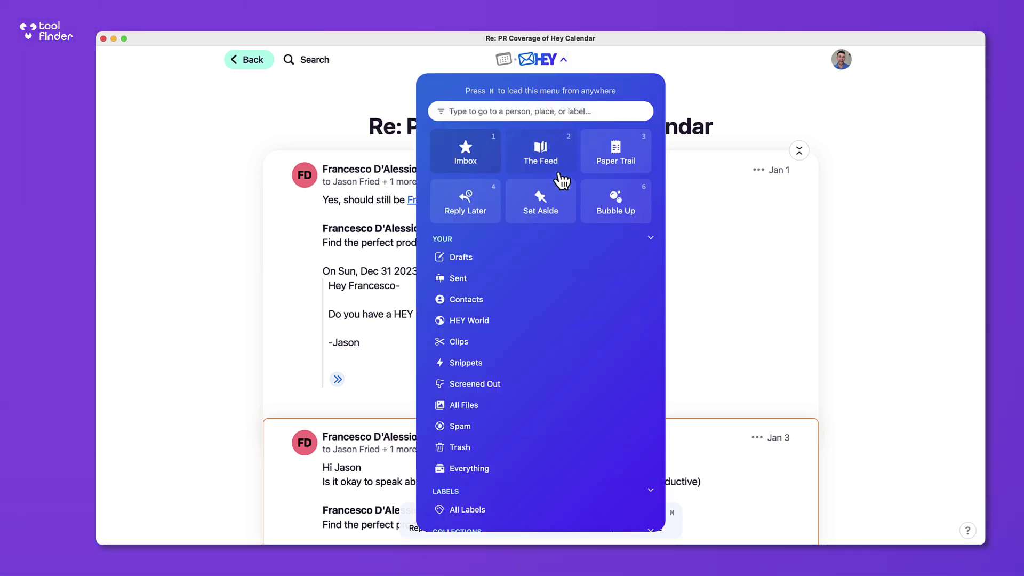
{"action": "scroll", "coordinate": [528, 464], "scroll_direction": "down", "scroll_amount": 3}
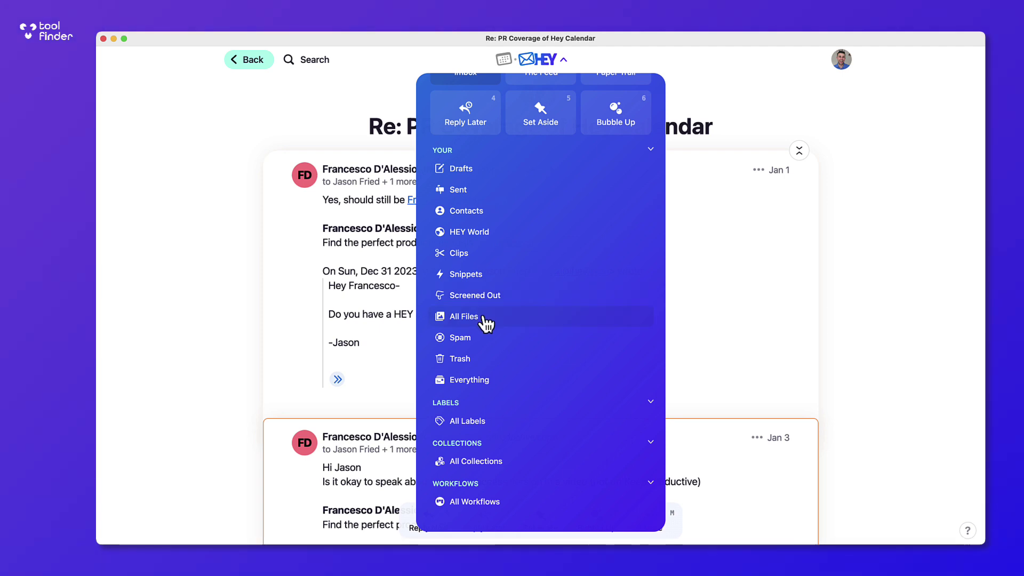
{"action": "scroll", "coordinate": [484, 397], "scroll_direction": "down", "scroll_amount": 1}
{"action": "scroll", "coordinate": [483, 397], "scroll_direction": "down", "scroll_amount": 3}
{"action": "scroll", "coordinate": [483, 375], "scroll_direction": "down", "scroll_amount": 2}
{"action": "scroll", "coordinate": [538, 258], "scroll_direction": "up", "scroll_amount": 3}
{"action": "left_click", "coordinate": [329, 165]}
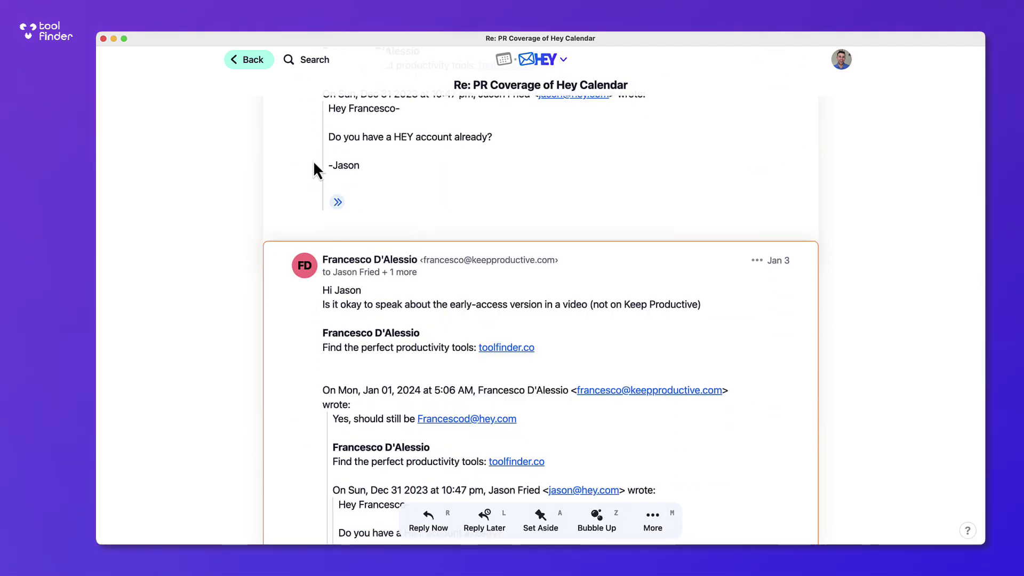
{"action": "left_click", "coordinate": [263, 78]}
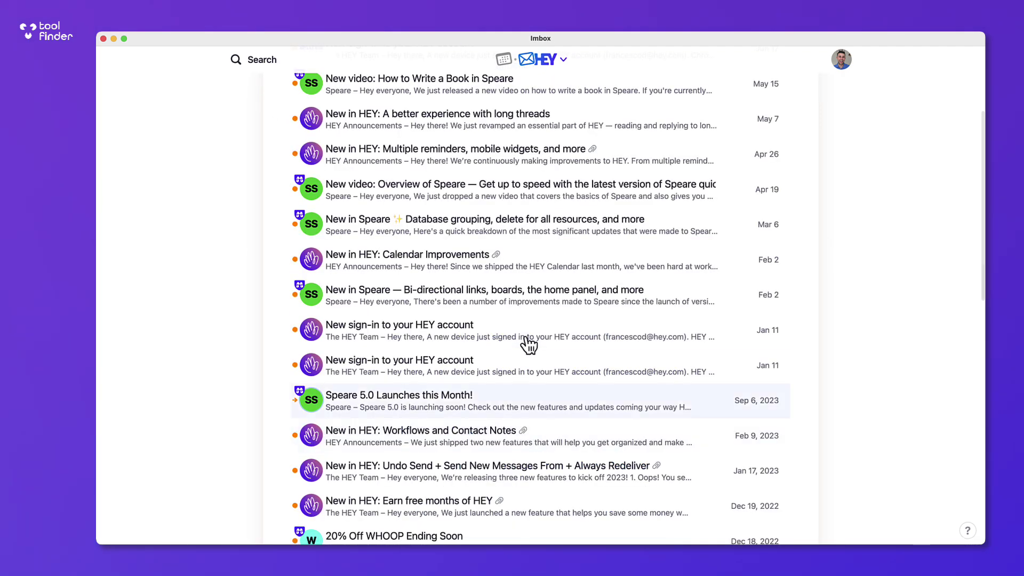
{"action": "scroll", "coordinate": [483, 364], "scroll_direction": "up", "scroll_amount": 5}
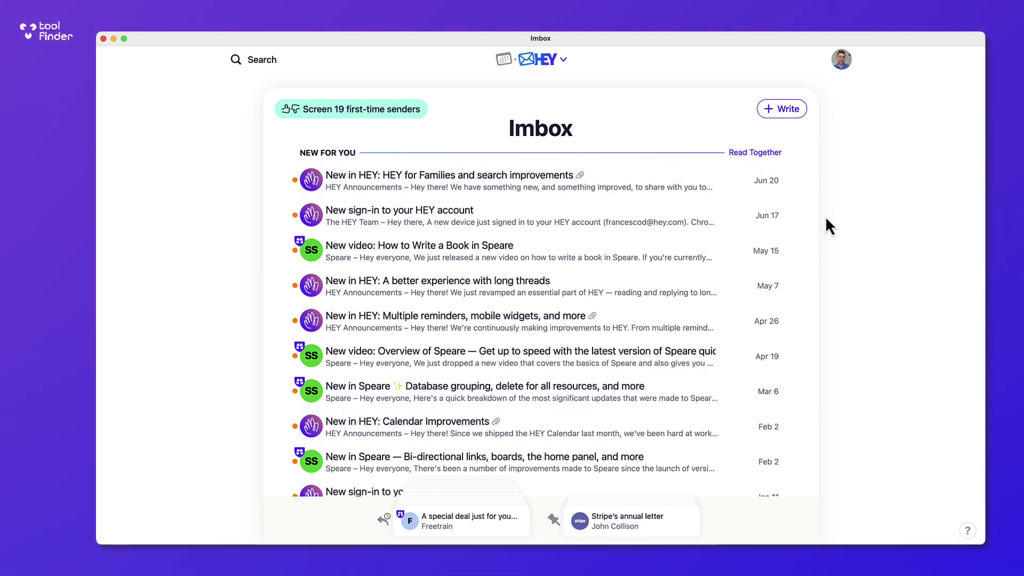
- Set HEY's Appearance to System default in account settings, then switch to HEY Calendar
{"action": "left_click", "coordinate": [844, 63]}
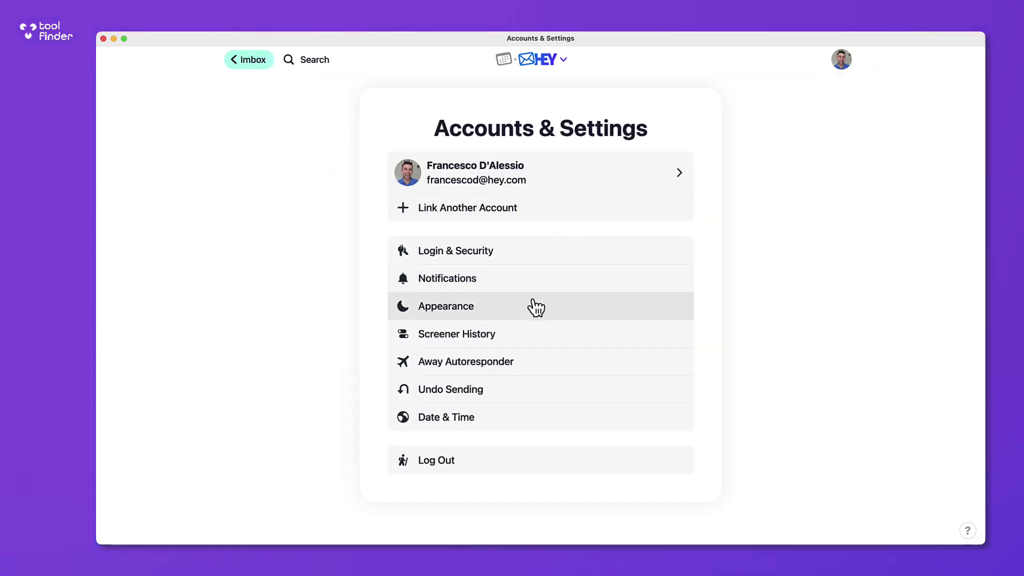
{"action": "left_click", "coordinate": [493, 316]}
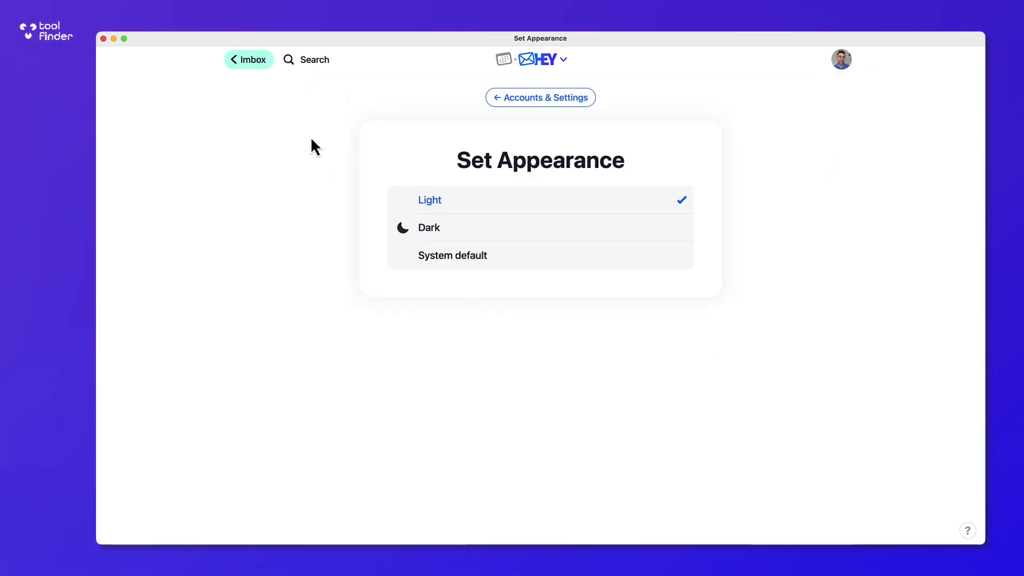
{"action": "left_click", "coordinate": [488, 254]}
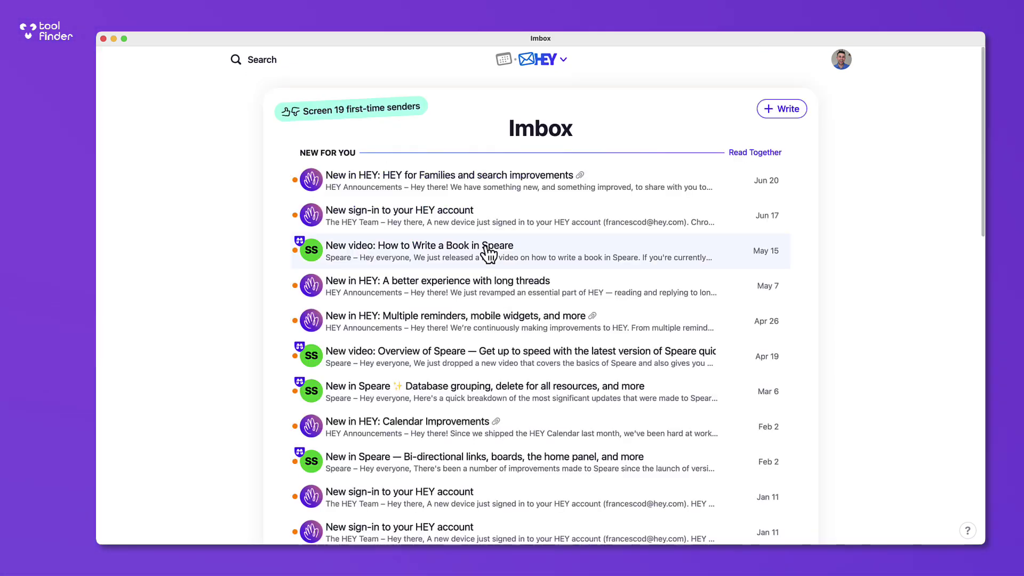
{"action": "left_click", "coordinate": [549, 61]}
- Preview a new 1:30–2:30pm event in today's day view, then cancel it
{"action": "left_click", "coordinate": [504, 60]}
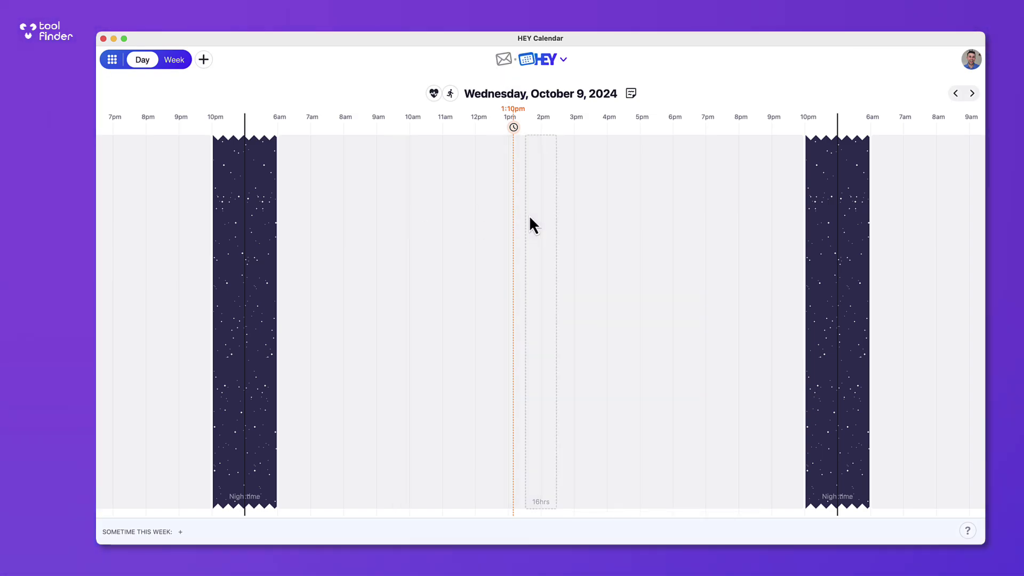
{"action": "left_click", "coordinate": [534, 227]}
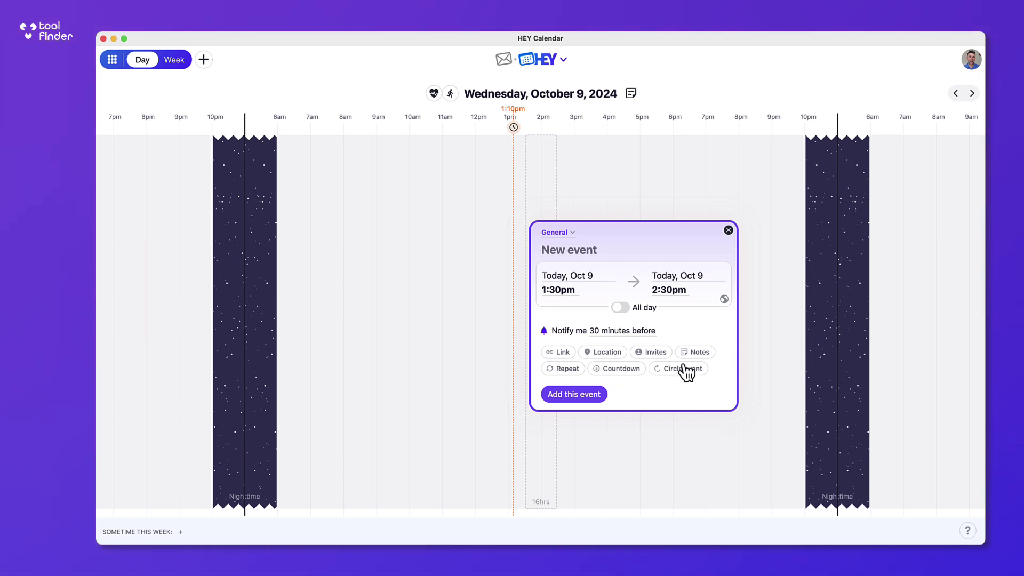
{"action": "left_click", "coordinate": [728, 232]}
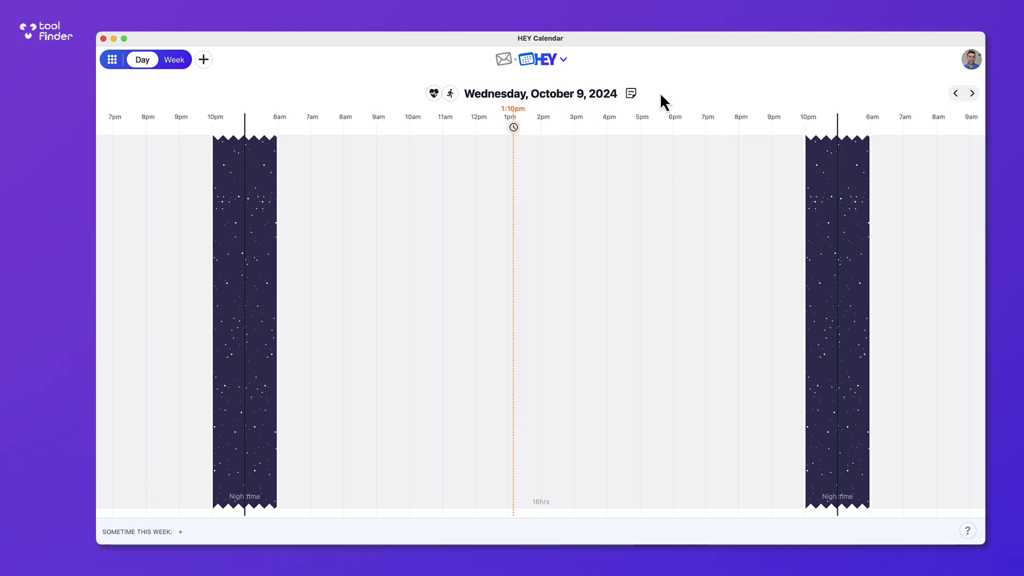
- Switch to Week view and toggle the heart and running habits for Wednesday 9
{"action": "left_click", "coordinate": [174, 59]}
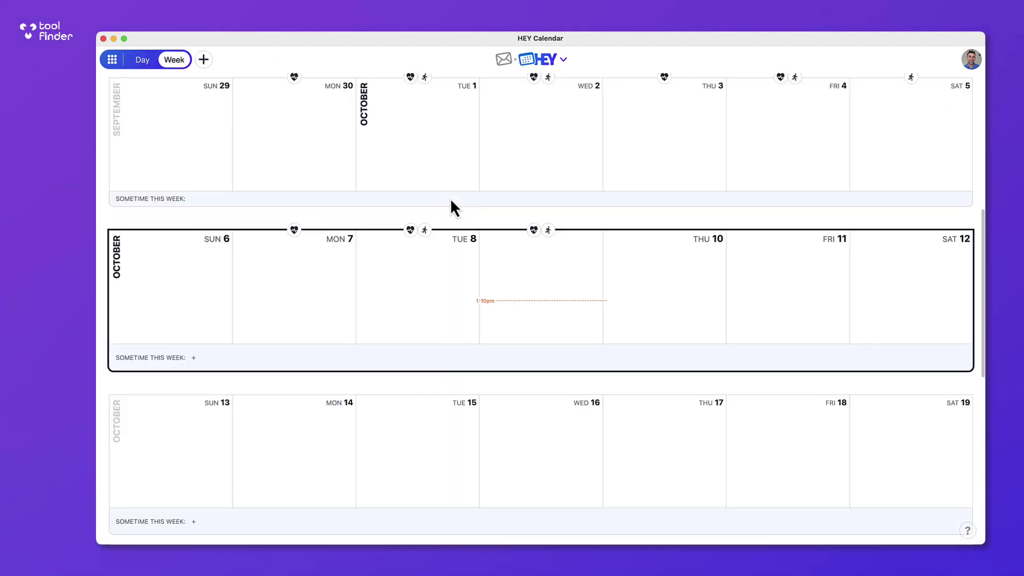
{"action": "scroll", "coordinate": [465, 213], "scroll_direction": "up", "scroll_amount": 2}
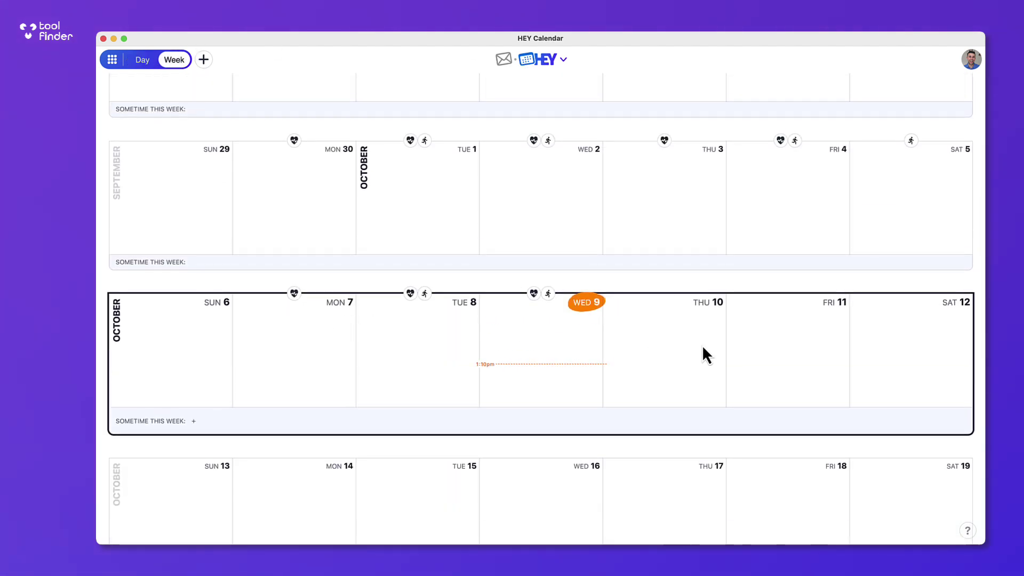
{"action": "left_click", "coordinate": [535, 294]}
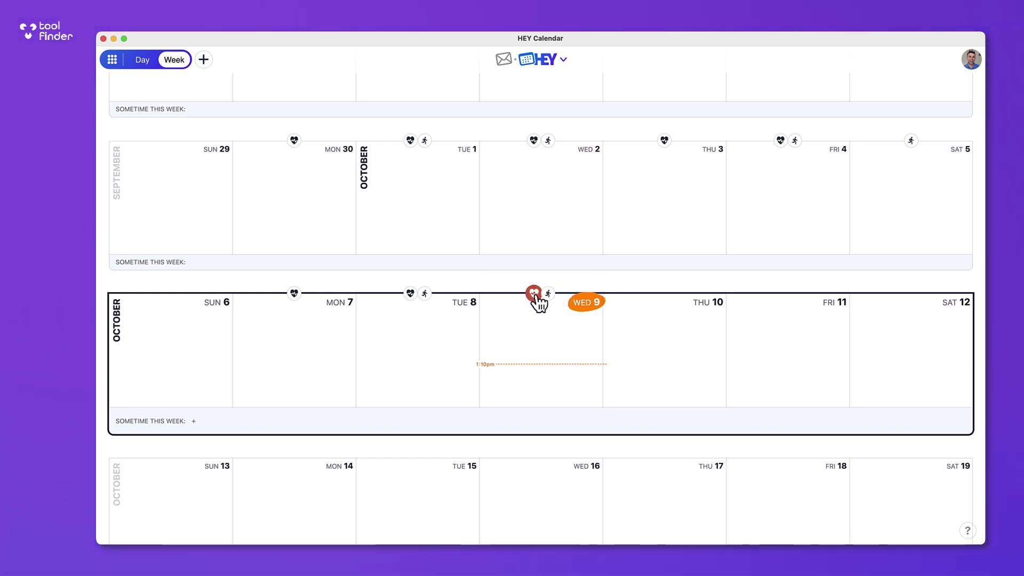
{"action": "left_click", "coordinate": [547, 293]}
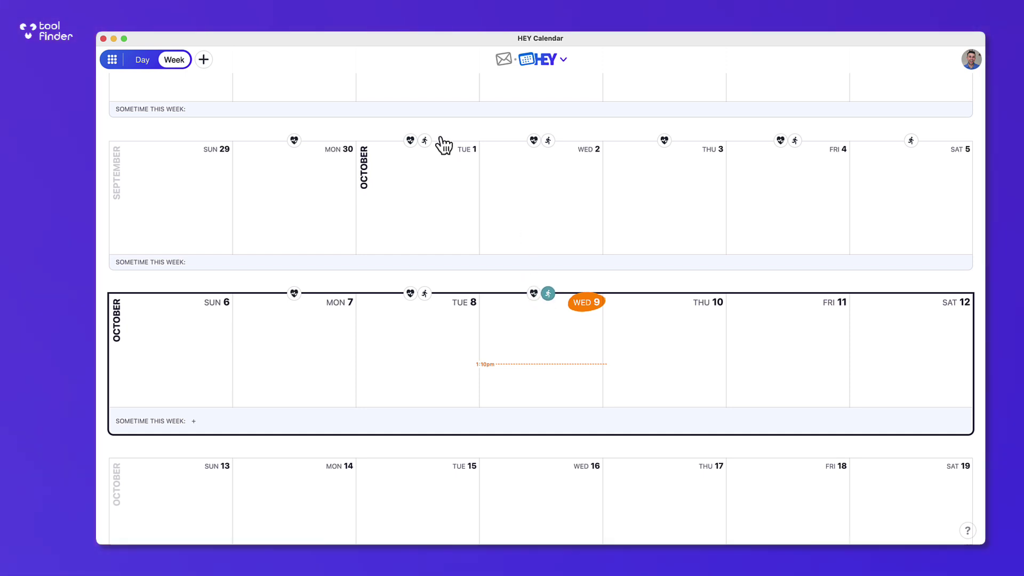
- Check the month date picker, then start and cancel a 9–10am event on Wednesday 9
{"action": "left_click", "coordinate": [113, 59]}
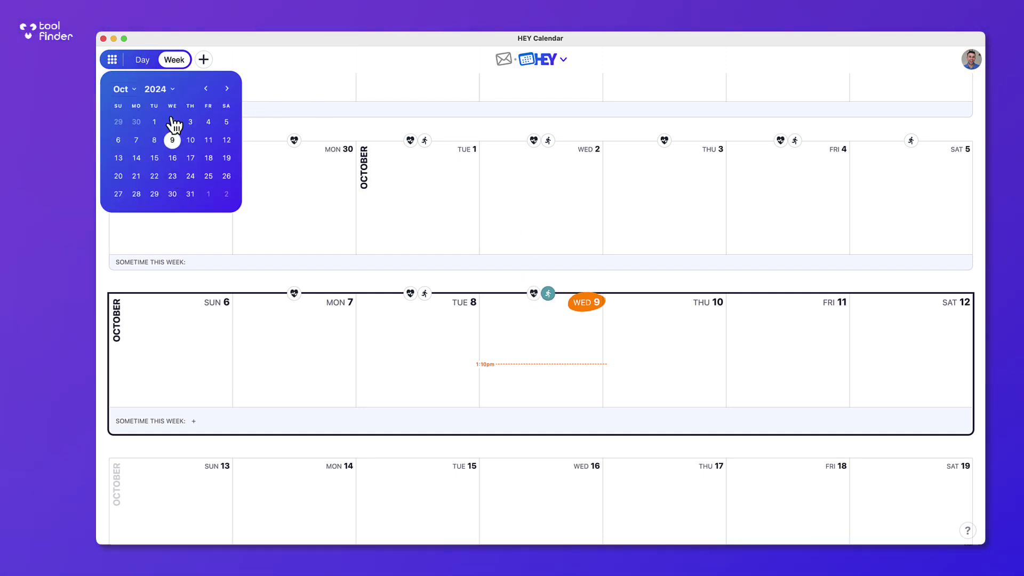
{"action": "left_click", "coordinate": [244, 76]}
{"action": "left_click", "coordinate": [508, 361]}
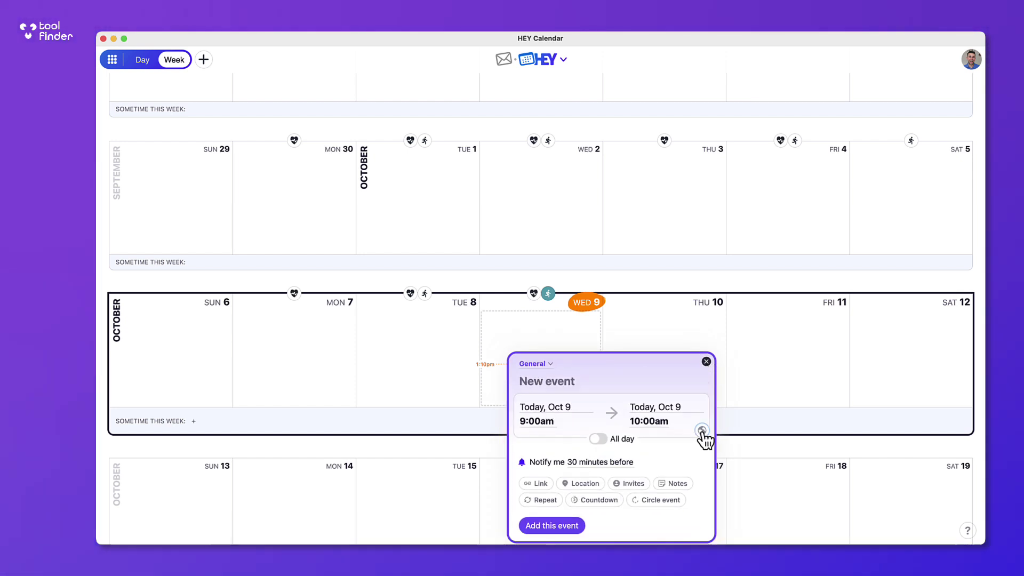
{"action": "left_click", "coordinate": [706, 364]}
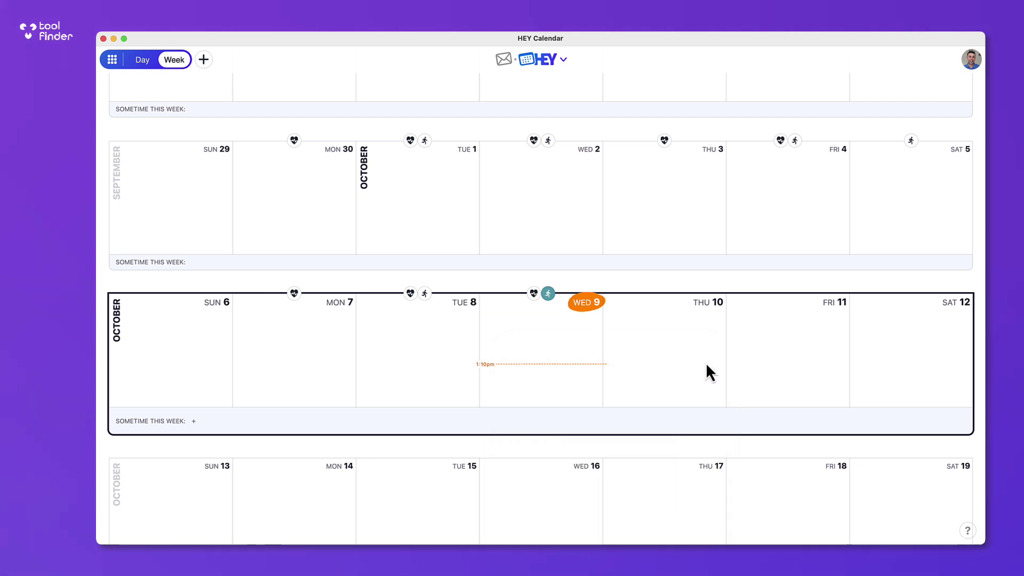
{"action": "scroll", "coordinate": [582, 388], "scroll_direction": "down", "scroll_amount": 3}
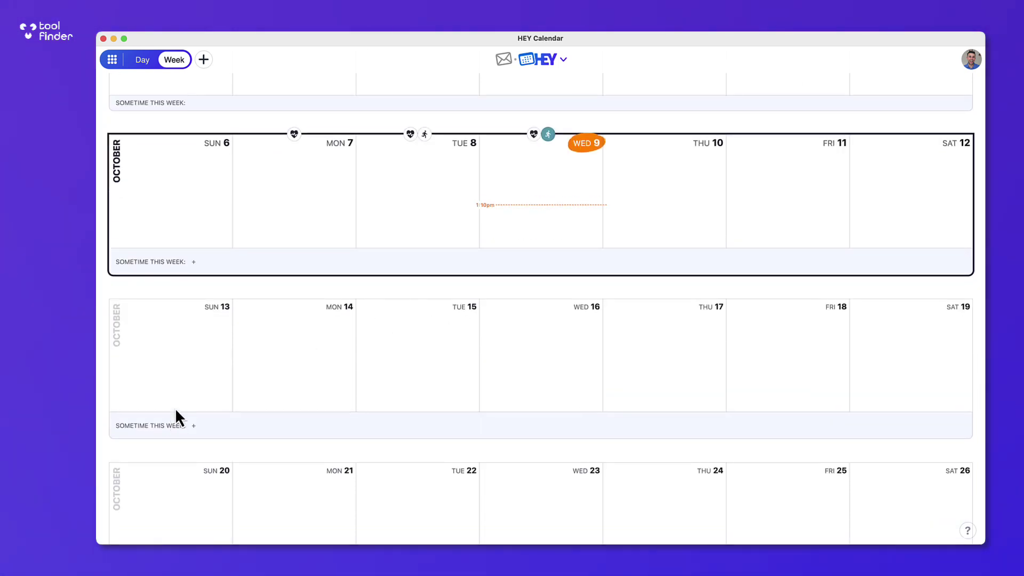
{"action": "mouse_move", "coordinate": [240, 316]}
{"action": "type", "text": "Walk"}
- Add Walk as a sometime-this-week item and schedule it 9–10am on Thursday October 10
{"action": "key", "text": "Return"}
{"action": "left_click_drag", "start_coordinate": [667, 195], "coordinate": [651, 229]}
{"action": "left_click", "coordinate": [707, 365]}
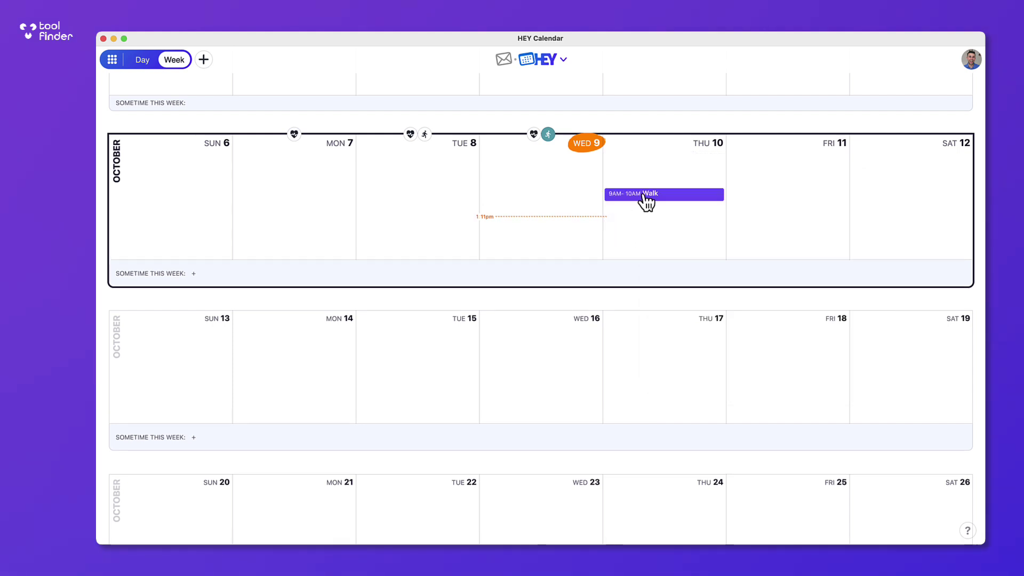
- Move the Walk event from the General calendar to Maybe and save it
{"action": "left_click", "coordinate": [661, 198]}
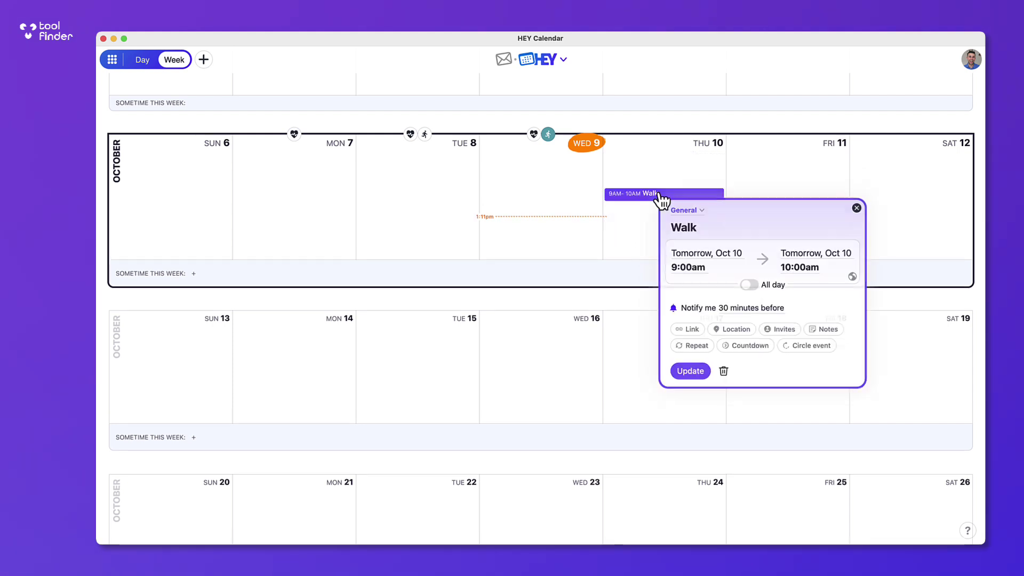
{"action": "left_click", "coordinate": [684, 211]}
{"action": "left_click", "coordinate": [690, 222]}
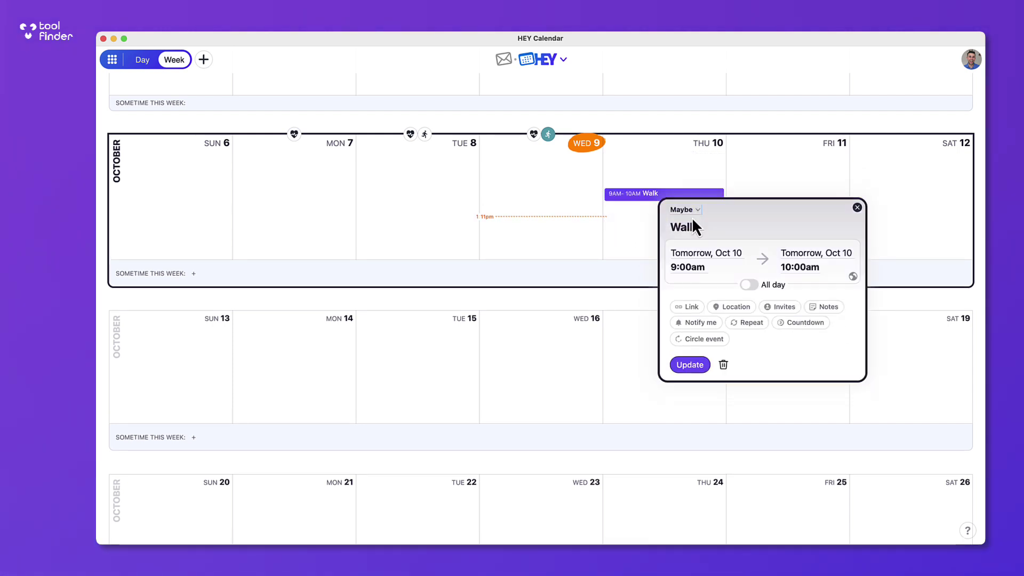
{"action": "left_click", "coordinate": [690, 365]}
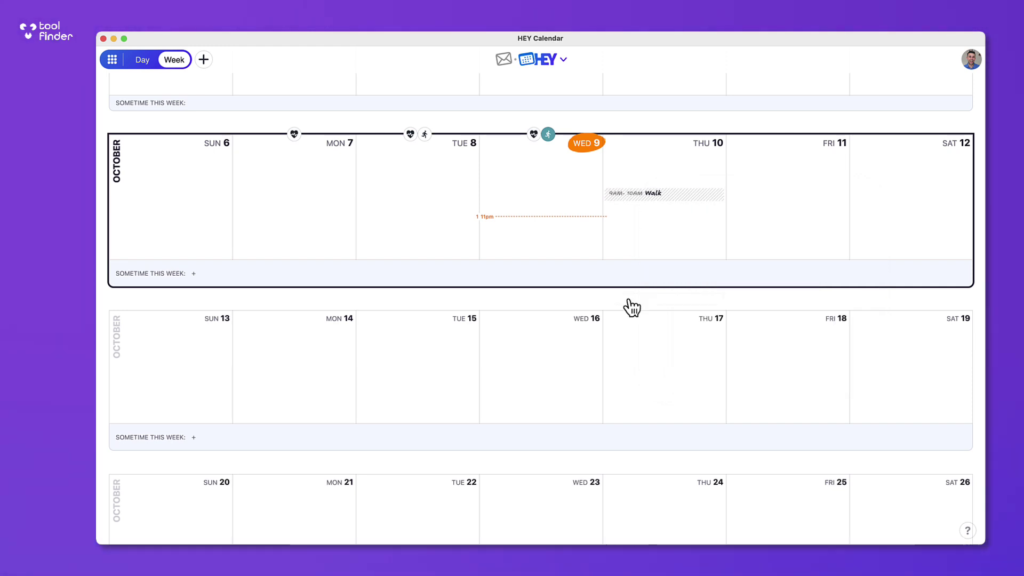
{"action": "left_click", "coordinate": [548, 59]}
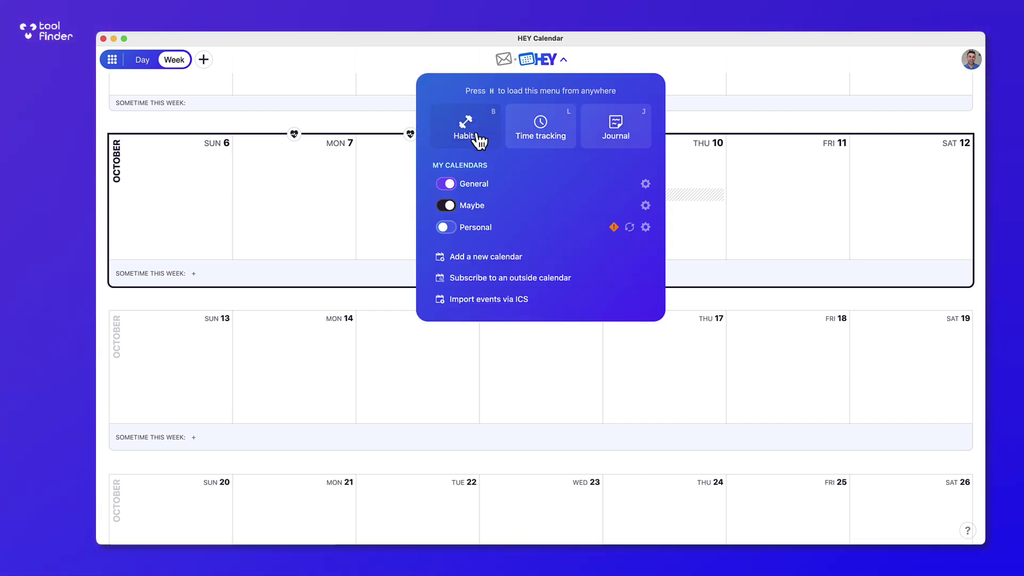
- Browse the Add a new calendar page and the Calendars list, then view tracked time entries
{"action": "left_click", "coordinate": [501, 260]}
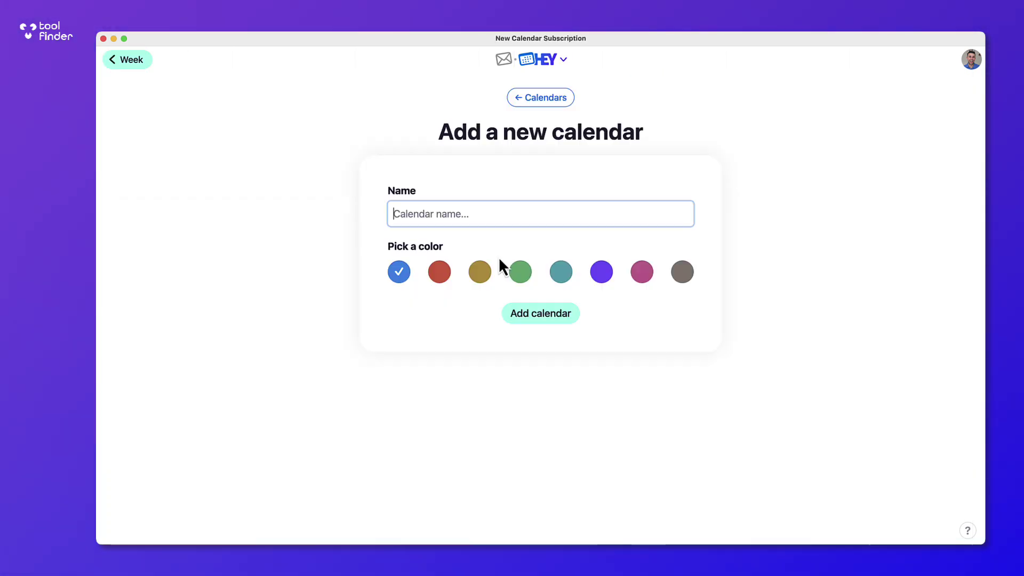
{"action": "left_click", "coordinate": [537, 99]}
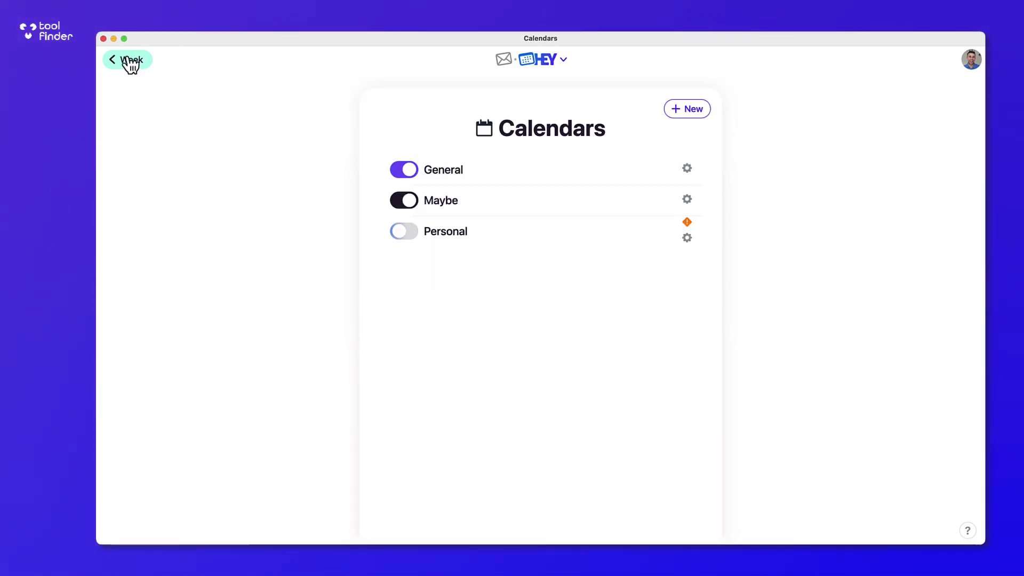
{"action": "left_click", "coordinate": [128, 59]}
{"action": "left_click", "coordinate": [545, 59]}
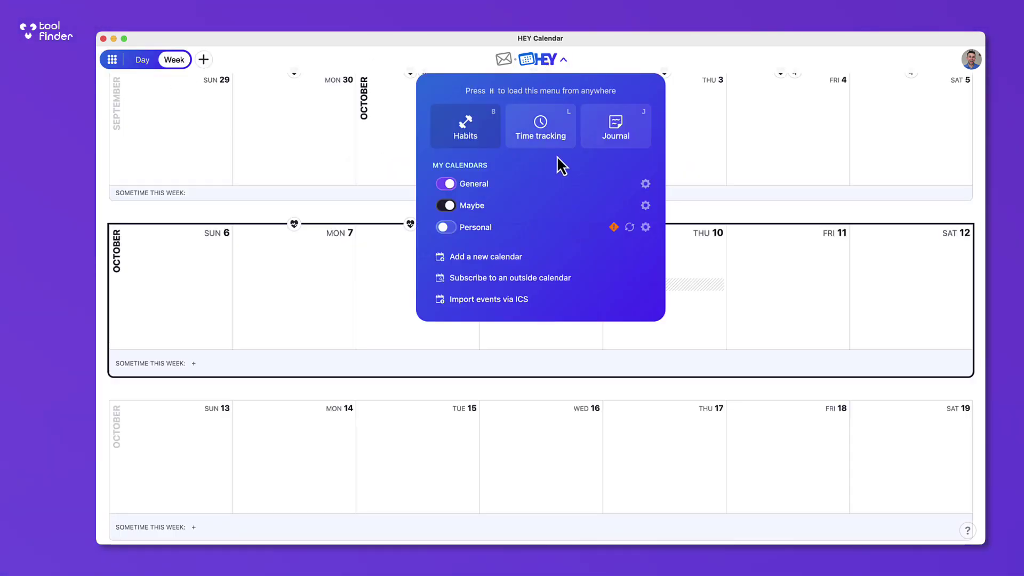
{"action": "left_click", "coordinate": [541, 127]}
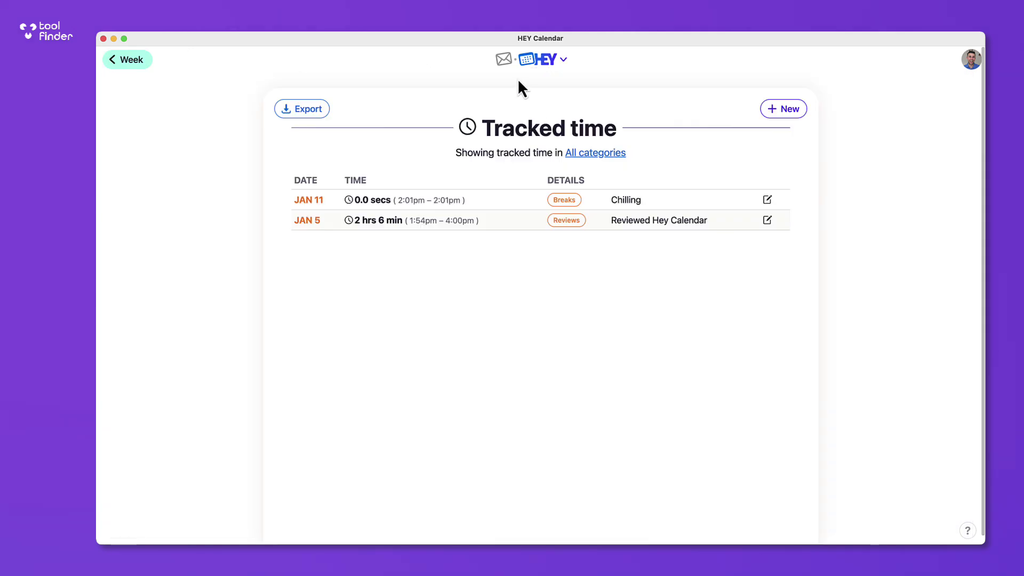
- Visit the Habits page and the New habit form, then return to Habits
{"action": "left_click", "coordinate": [544, 60]}
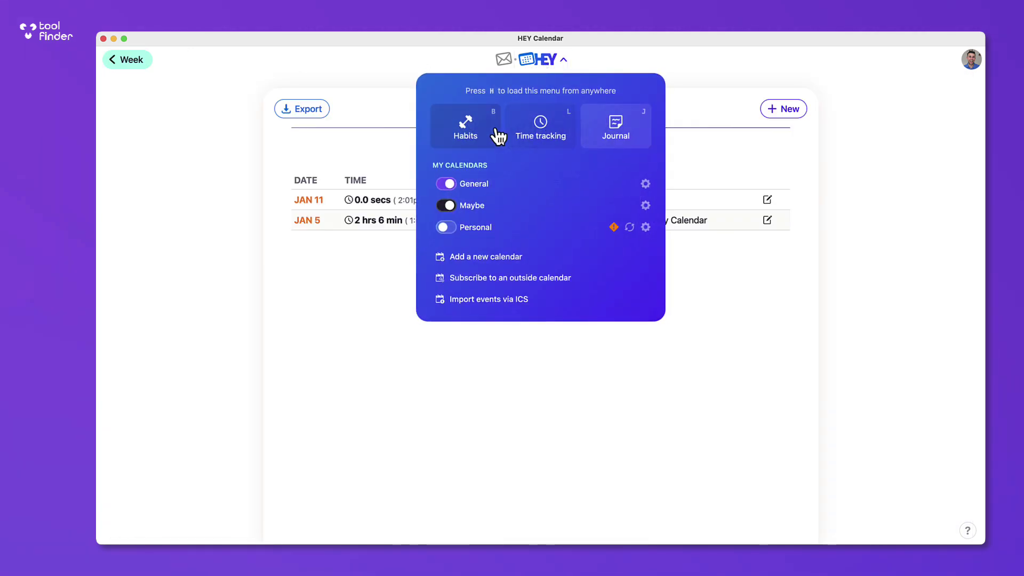
{"action": "left_click", "coordinate": [468, 120]}
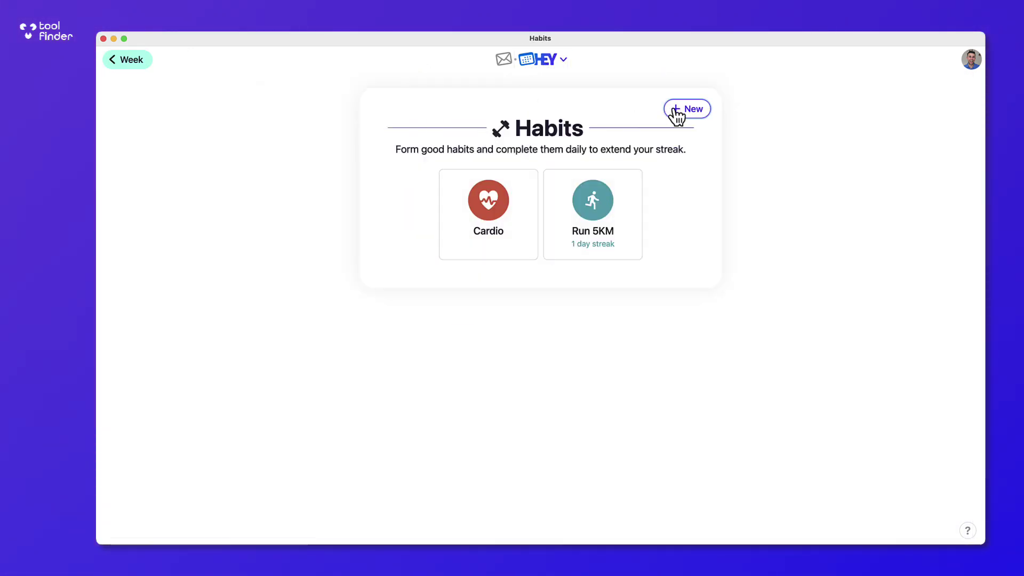
{"action": "left_click", "coordinate": [686, 109]}
{"action": "scroll", "coordinate": [553, 448], "scroll_direction": "down", "scroll_amount": 3}
{"action": "scroll", "coordinate": [553, 448], "scroll_direction": "up", "scroll_amount": 3}
{"action": "left_click", "coordinate": [544, 59]}
{"action": "left_click", "coordinate": [466, 124]}
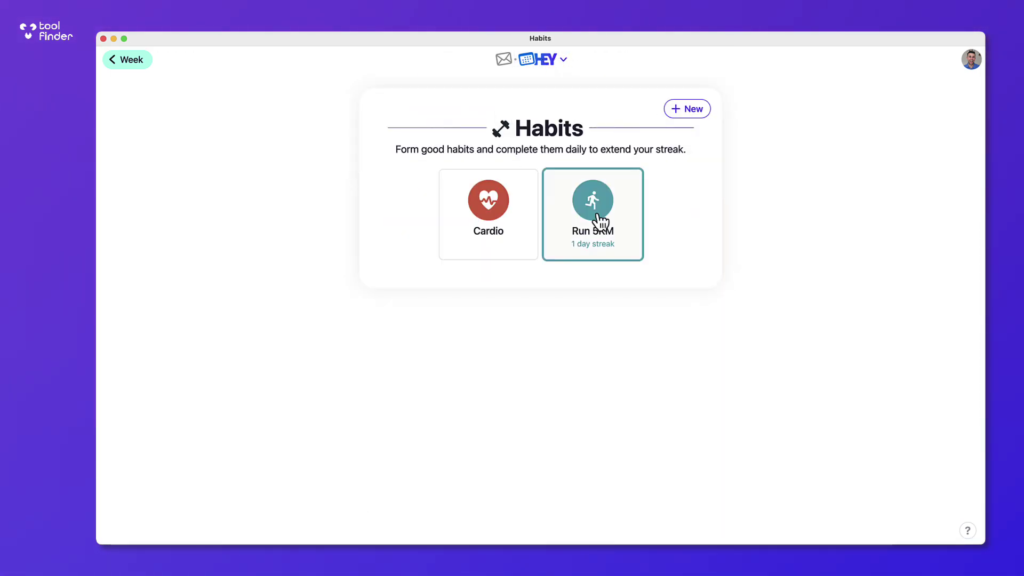
- Open the My Journal page for October 9
{"action": "left_click", "coordinate": [552, 63]}
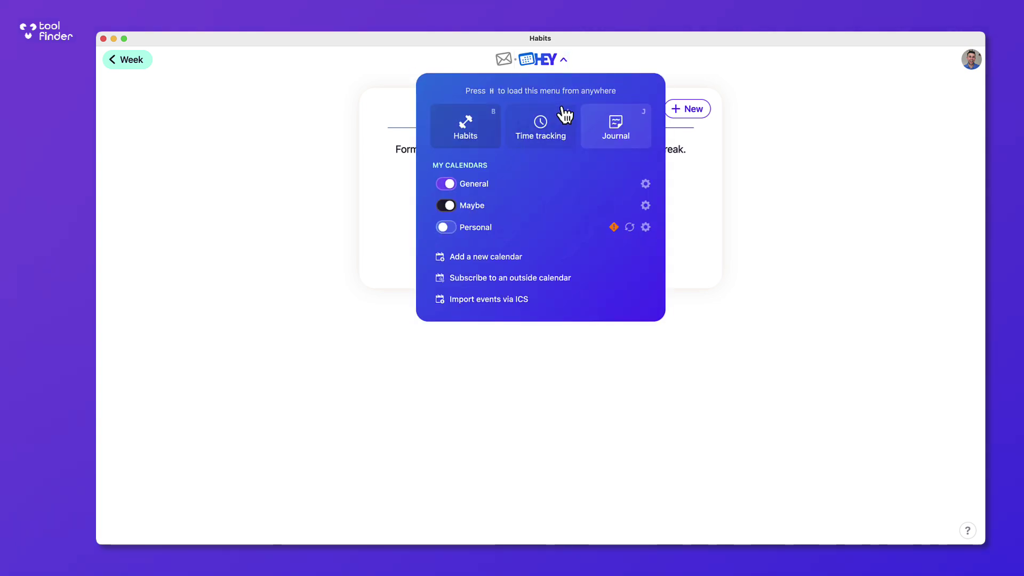
{"action": "left_click", "coordinate": [617, 129]}
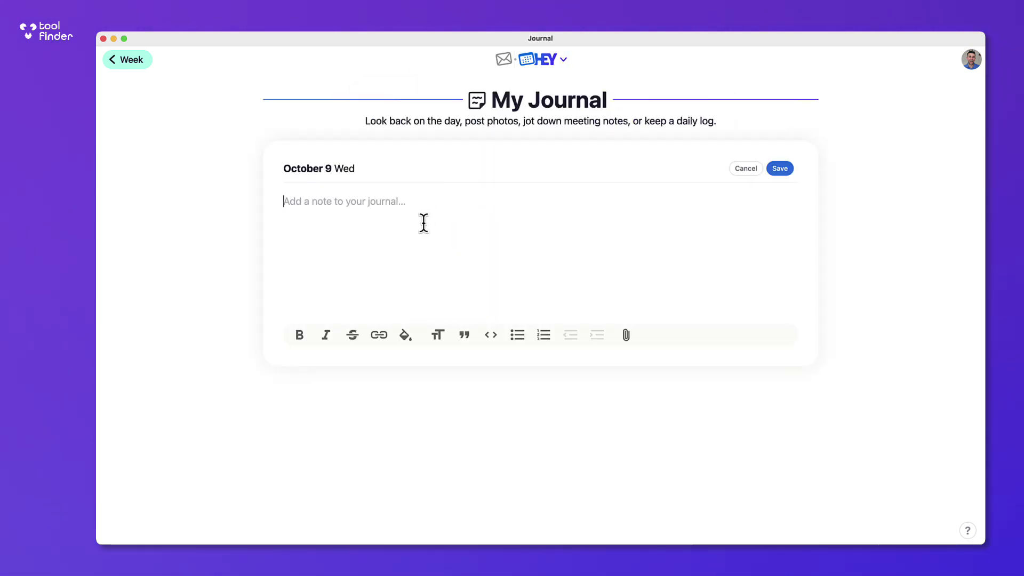
{"action": "left_click", "coordinate": [537, 59]}
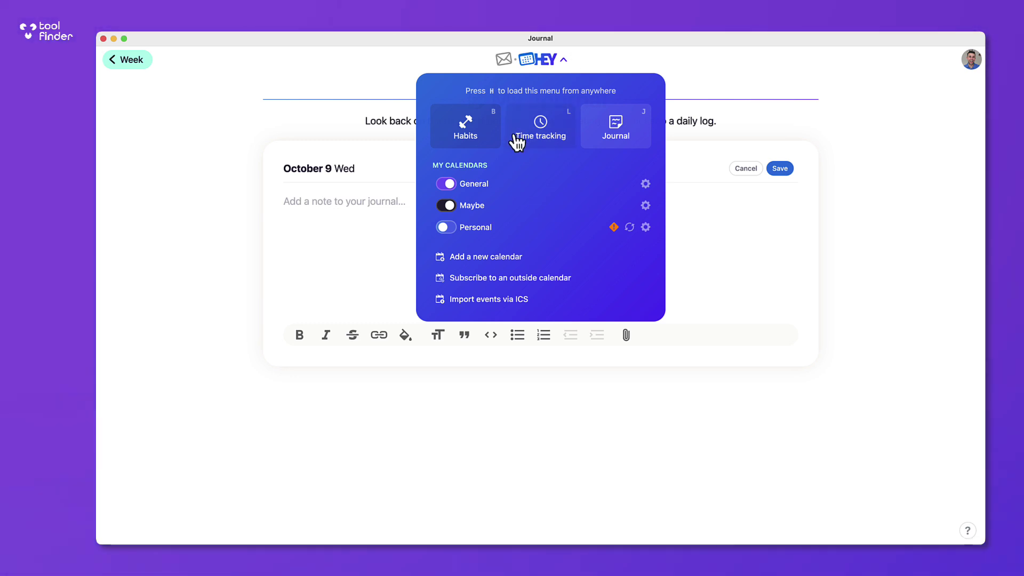
- Browse the General calendar's name & colour and sharing settings
{"action": "left_click", "coordinate": [645, 183]}
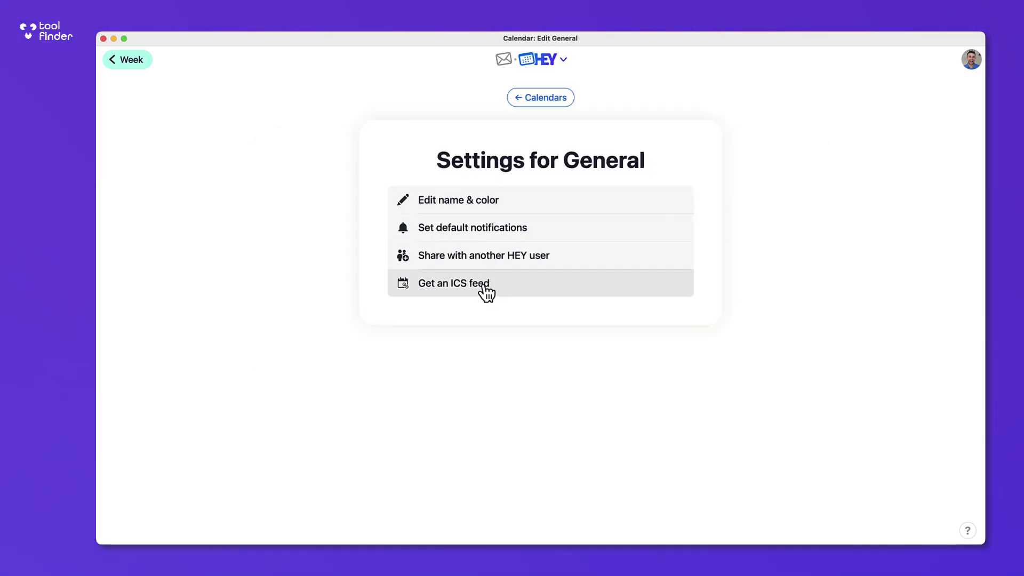
{"action": "left_click", "coordinate": [489, 202]}
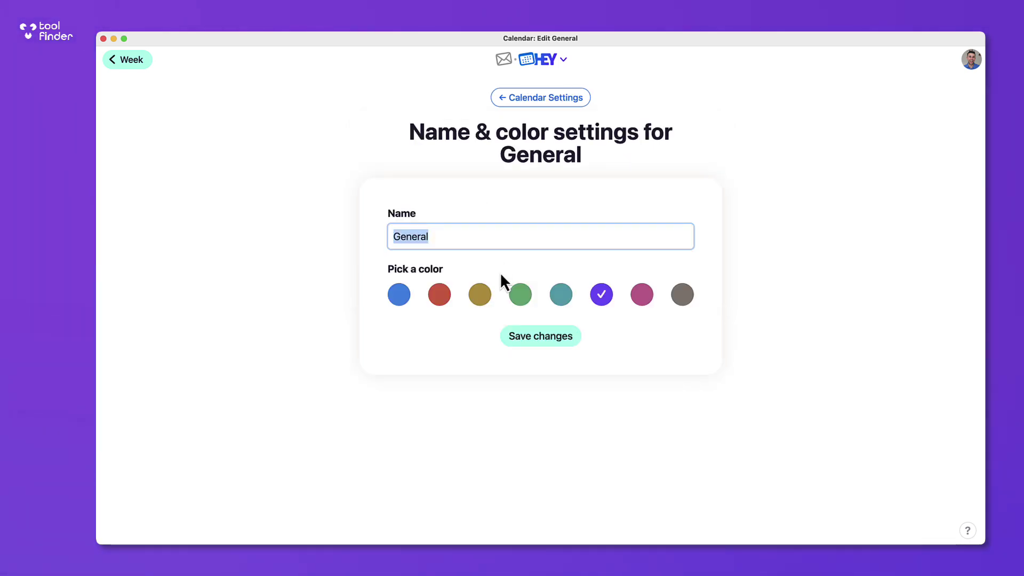
{"action": "left_click", "coordinate": [538, 98]}
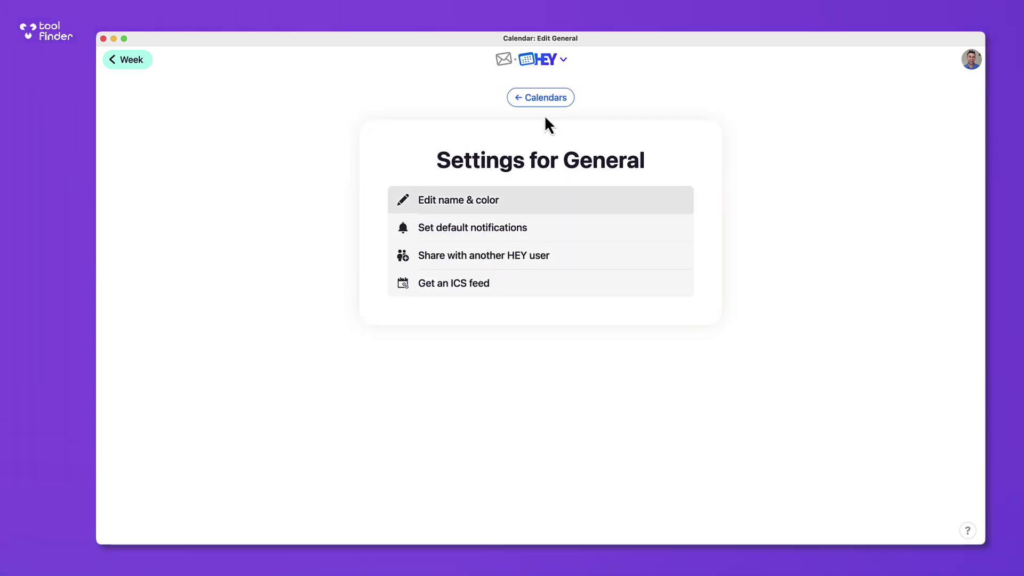
{"action": "left_click", "coordinate": [524, 254]}
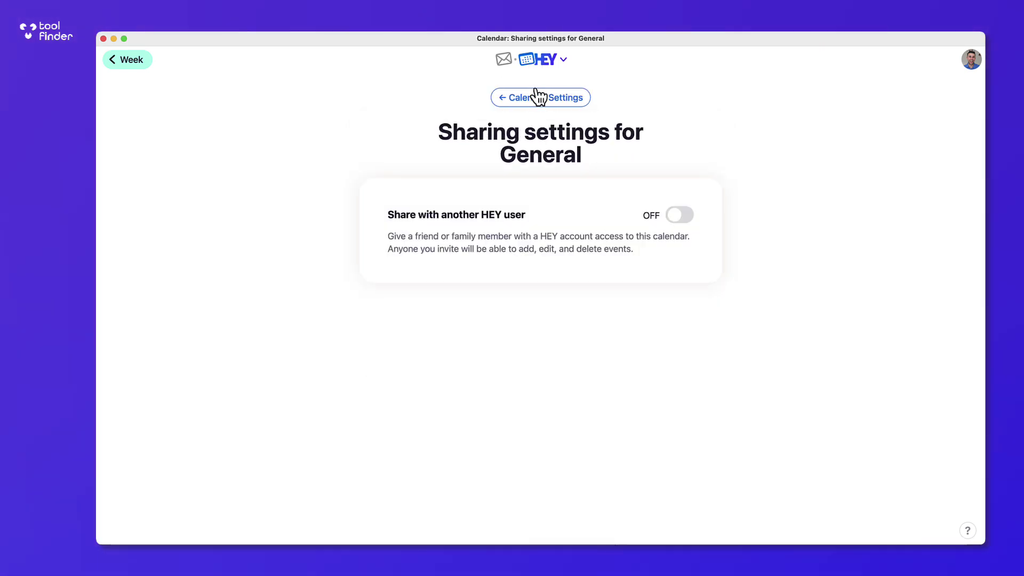
- Open the Personal calendar's settings, then go back to the week view
{"action": "left_click", "coordinate": [552, 59]}
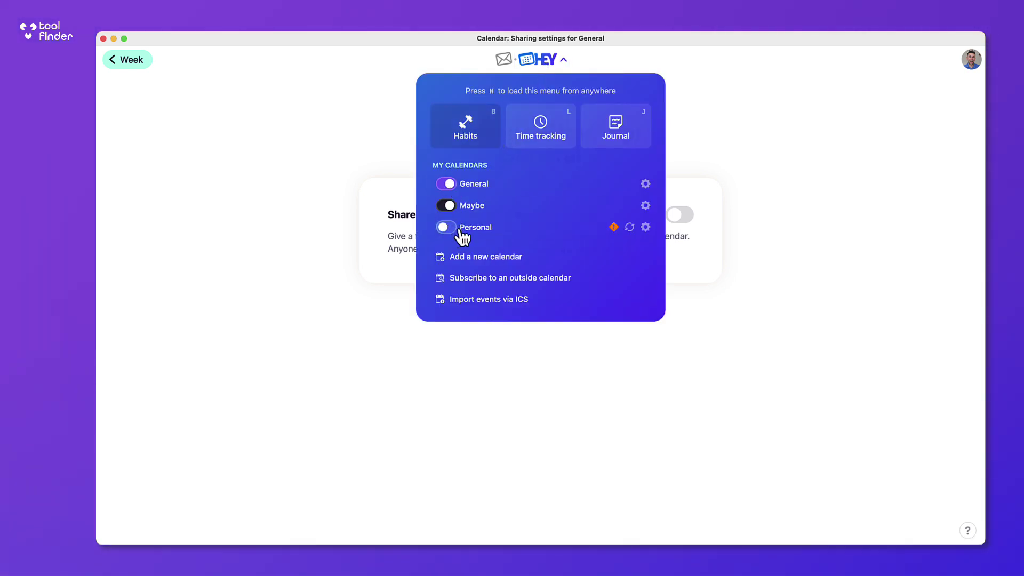
{"action": "left_click", "coordinate": [645, 227]}
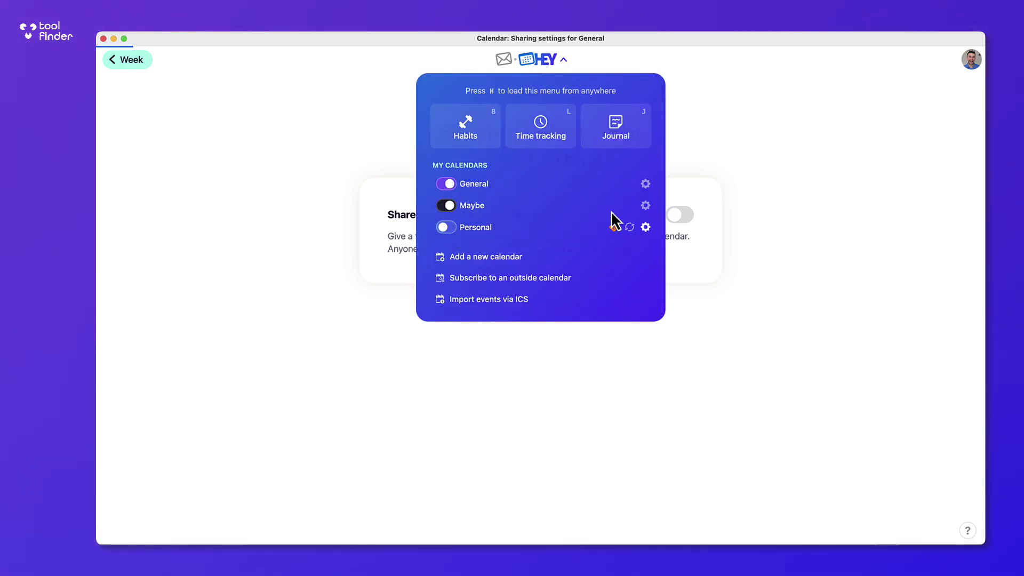
{"action": "left_click", "coordinate": [131, 60]}
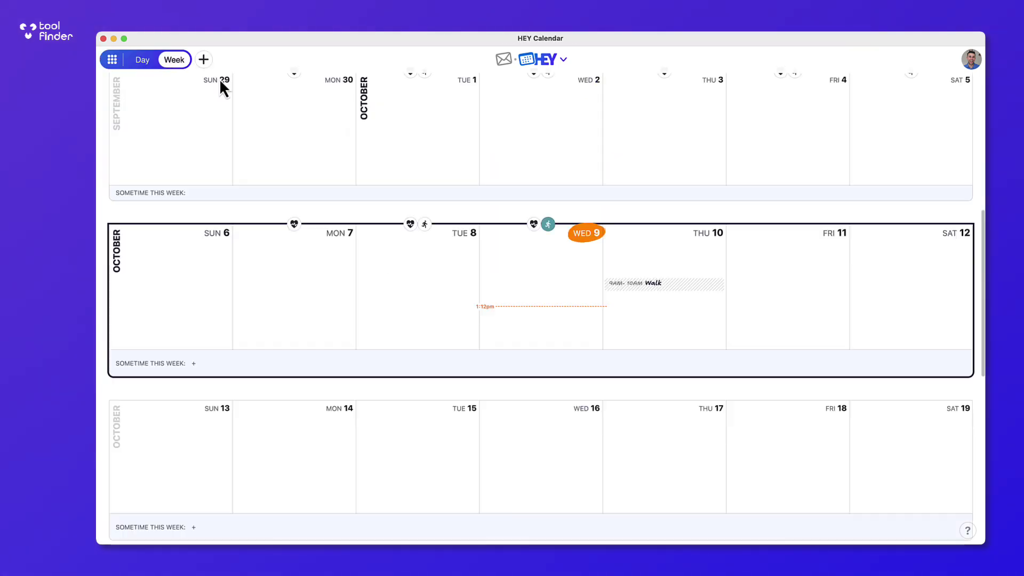
{"action": "scroll", "coordinate": [560, 224], "scroll_direction": "up", "scroll_amount": 2}
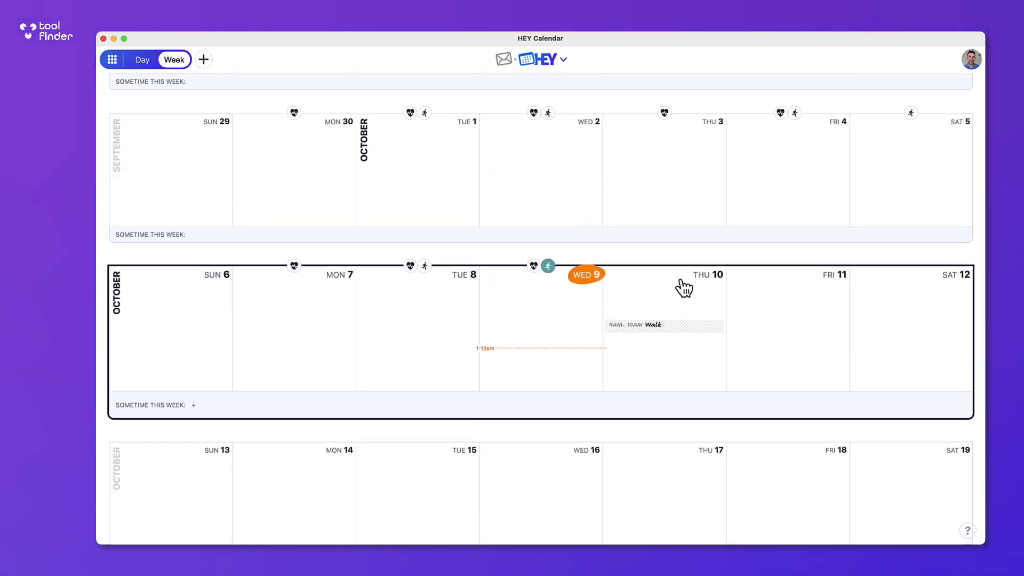
- Circle the Thursday Walk event and save it, then start and dismiss a Wednesday 16 event
{"action": "left_click", "coordinate": [669, 336]}
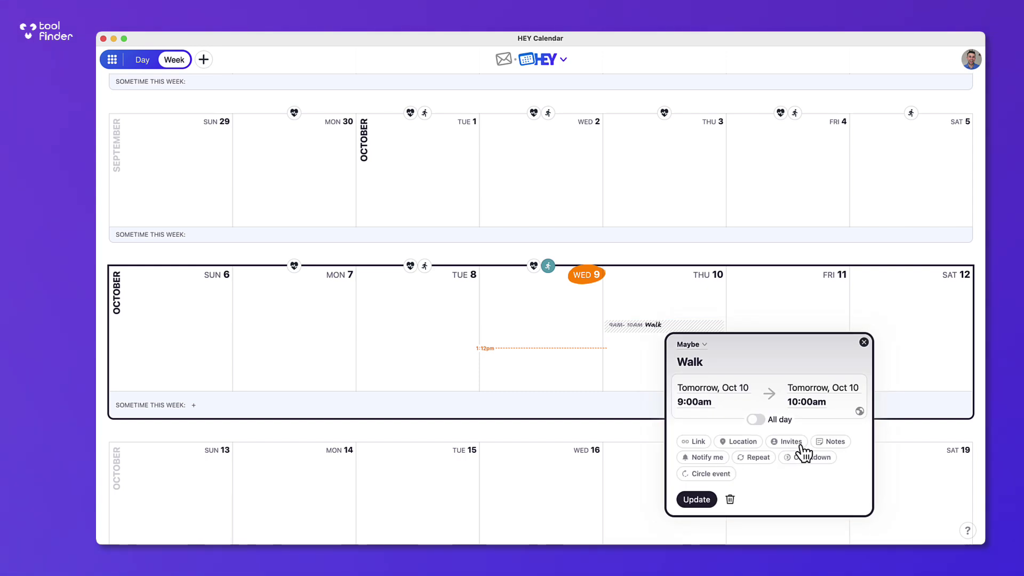
{"action": "left_click", "coordinate": [829, 441]}
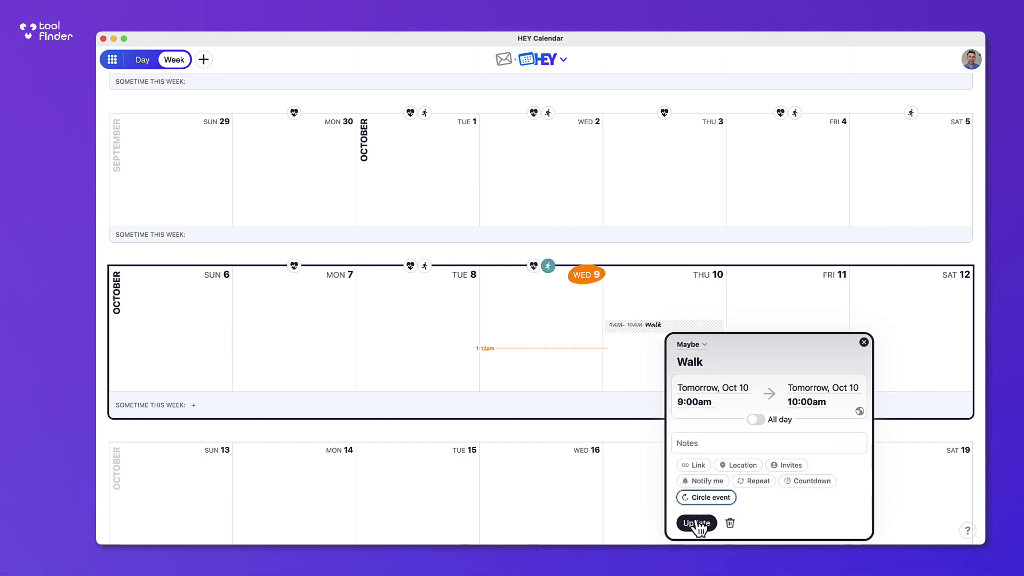
{"action": "left_click", "coordinate": [644, 246]}
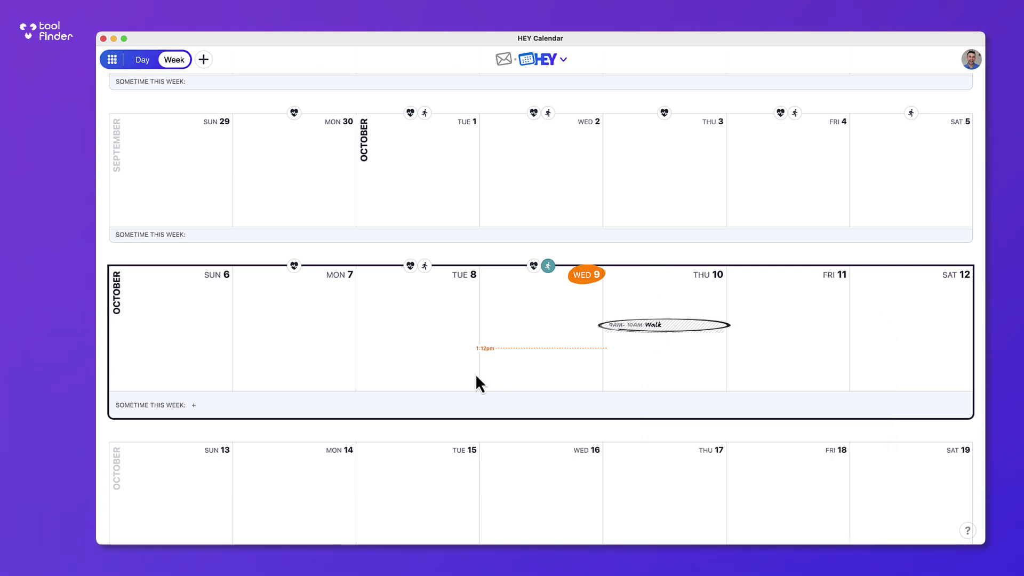
{"action": "scroll", "coordinate": [475, 374], "scroll_direction": "down", "scroll_amount": 3}
{"action": "scroll", "coordinate": [529, 339], "scroll_direction": "down", "scroll_amount": 2}
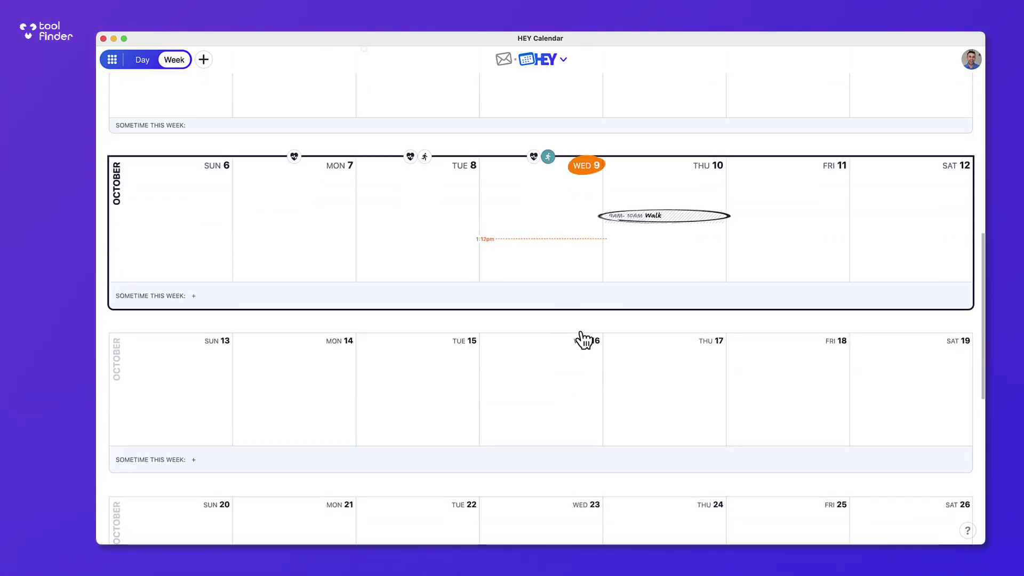
{"action": "left_click", "coordinate": [533, 363]}
{"action": "key", "text": "Escape"}
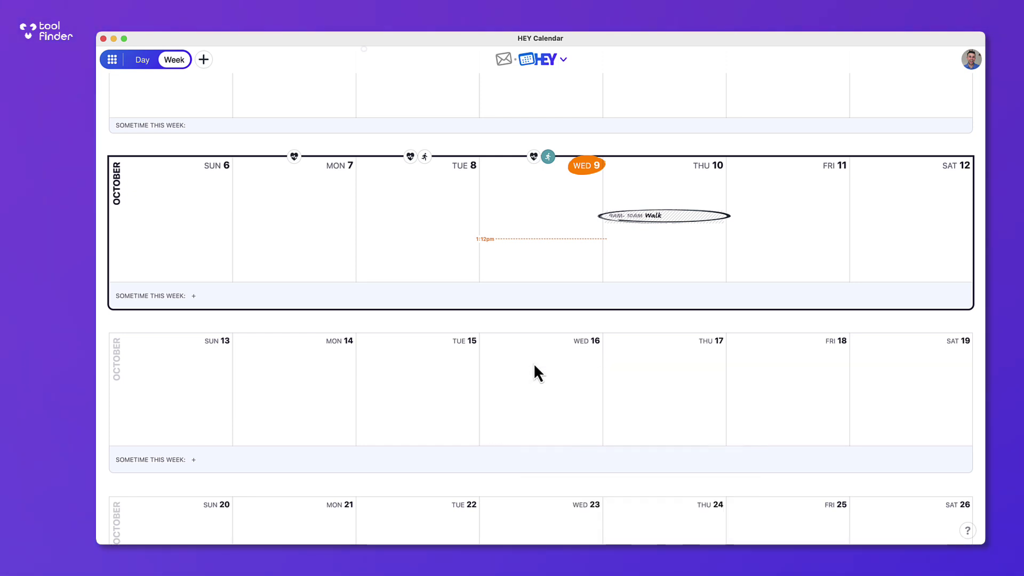
- Create an all-day Vacation event with a countdown on Wednesday October 16
{"action": "left_click", "coordinate": [534, 363]}
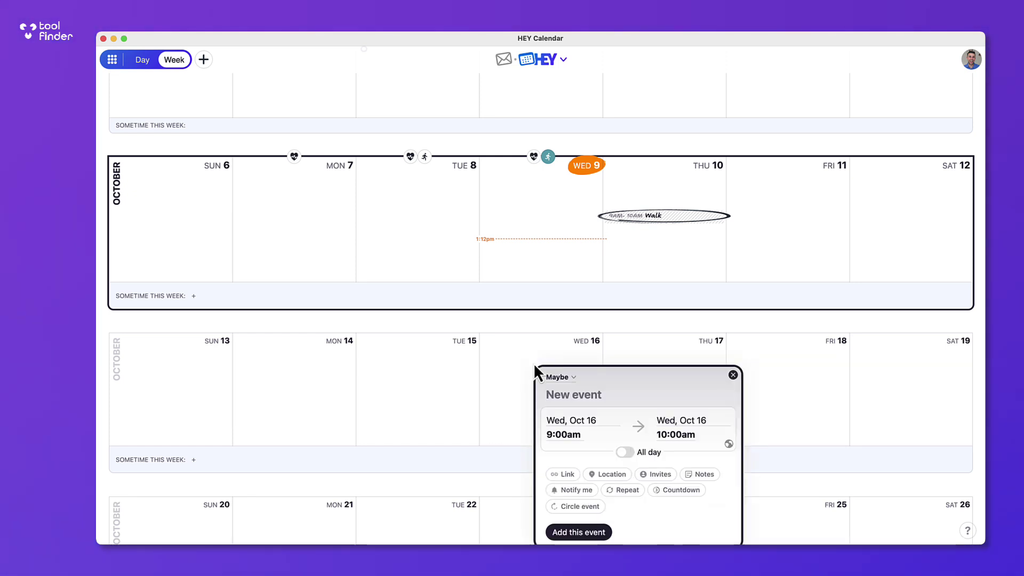
{"action": "left_click", "coordinate": [625, 453]}
{"action": "type", "text": "Vacation"}
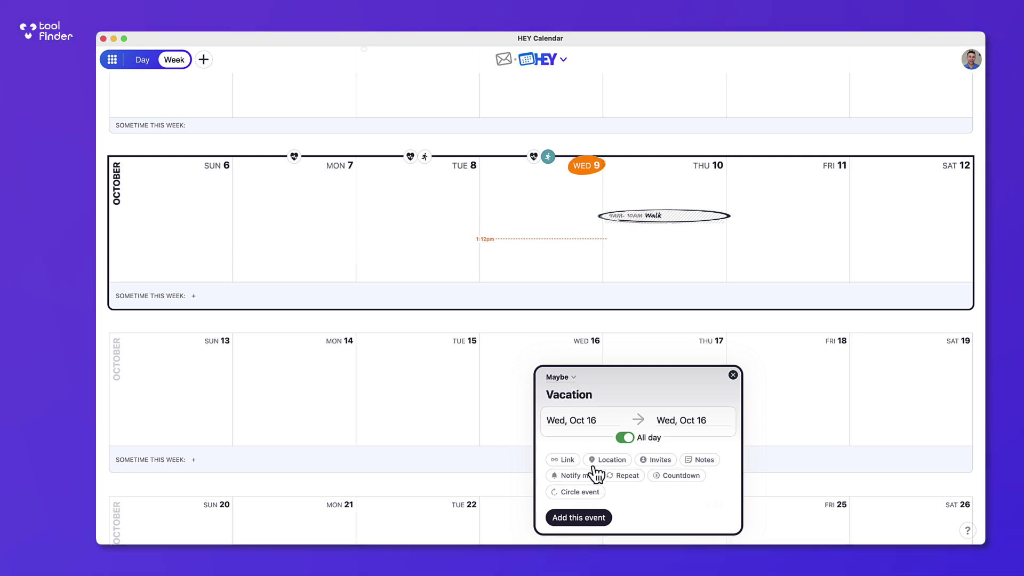
{"action": "left_click", "coordinate": [676, 475]}
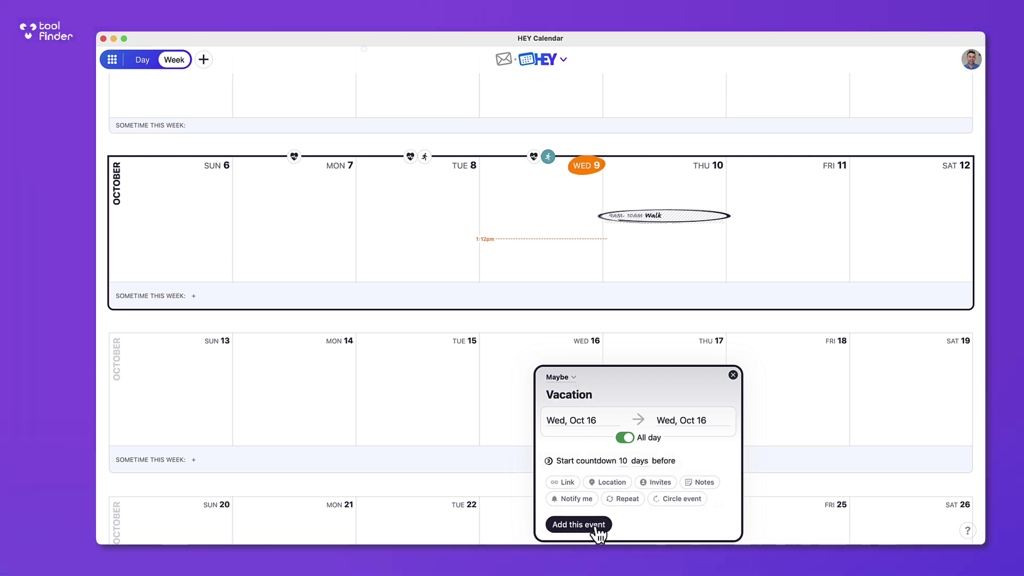
{"action": "key", "text": "Return"}
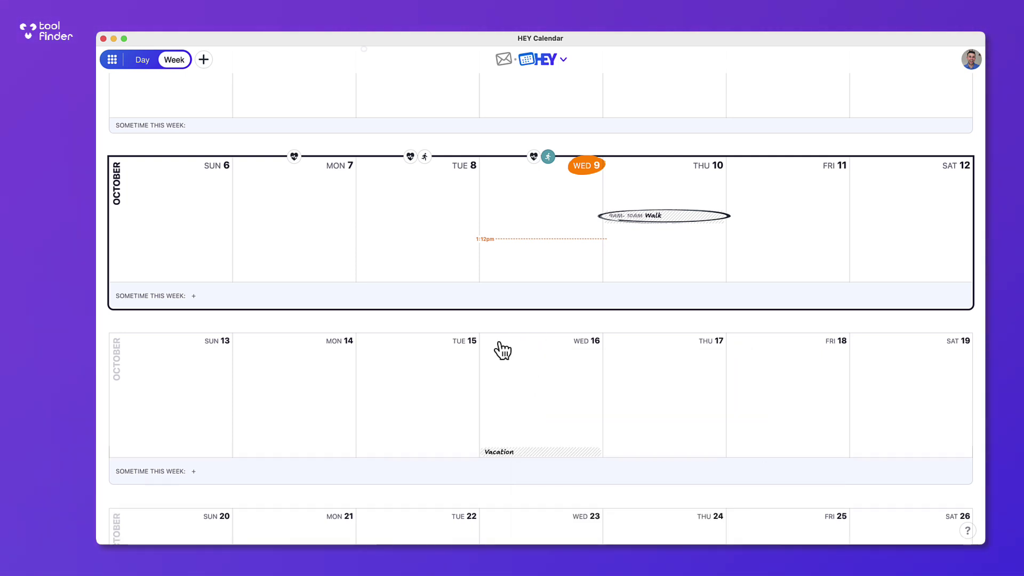
- Assign the Vacation event to the General calendar and save it
{"action": "left_click", "coordinate": [521, 457]}
{"action": "left_click", "coordinate": [542, 379]}
{"action": "left_click", "coordinate": [546, 369]}
{"action": "scroll", "coordinate": [564, 491], "scroll_direction": "down", "scroll_amount": 1}
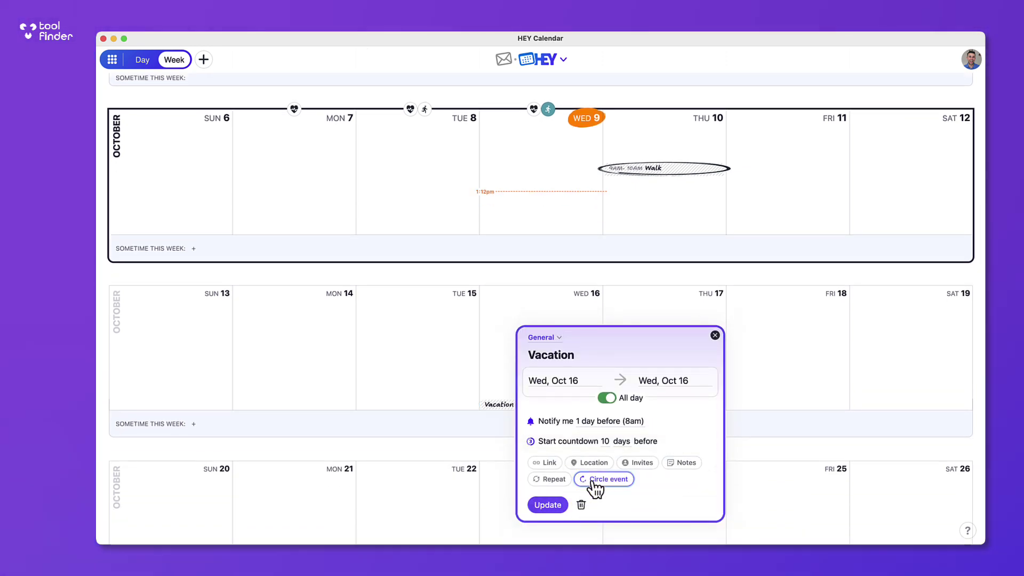
{"action": "left_click", "coordinate": [548, 505]}
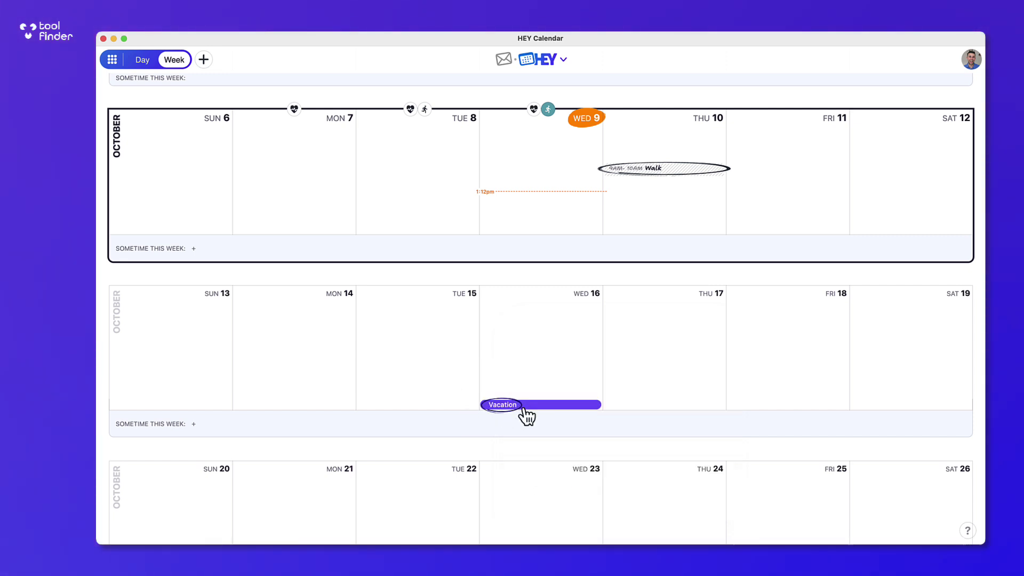
- Reopen Vacation, add Notes, Link, Invites and Location fields, and enter the location 'france'
{"action": "right_click", "coordinate": [559, 406]}
{"action": "key", "text": "Escape"}
{"action": "left_click", "coordinate": [549, 407]}
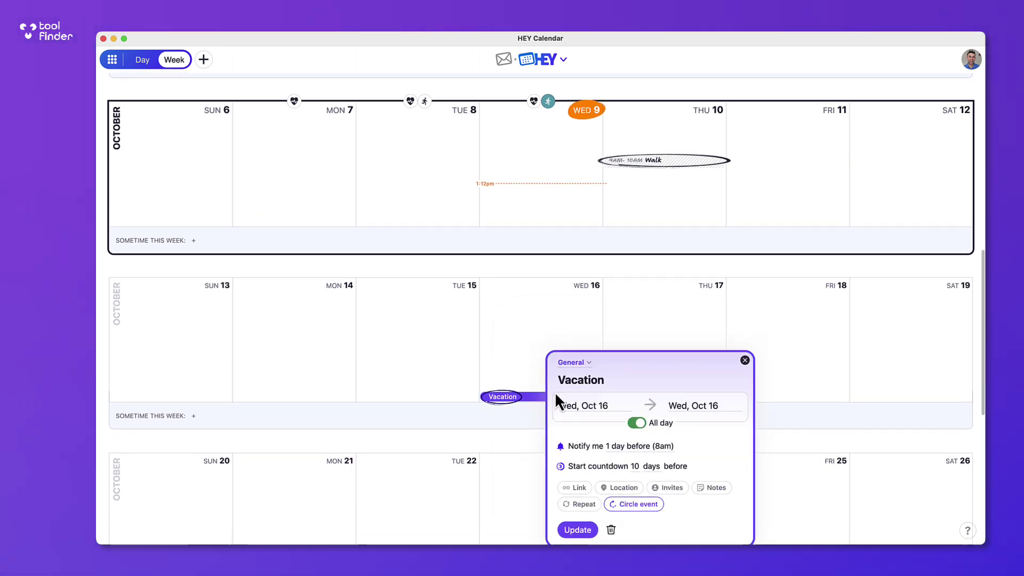
{"action": "scroll", "coordinate": [612, 430], "scroll_direction": "down", "scroll_amount": 2}
{"action": "scroll", "coordinate": [613, 456], "scroll_direction": "down", "scroll_amount": 1}
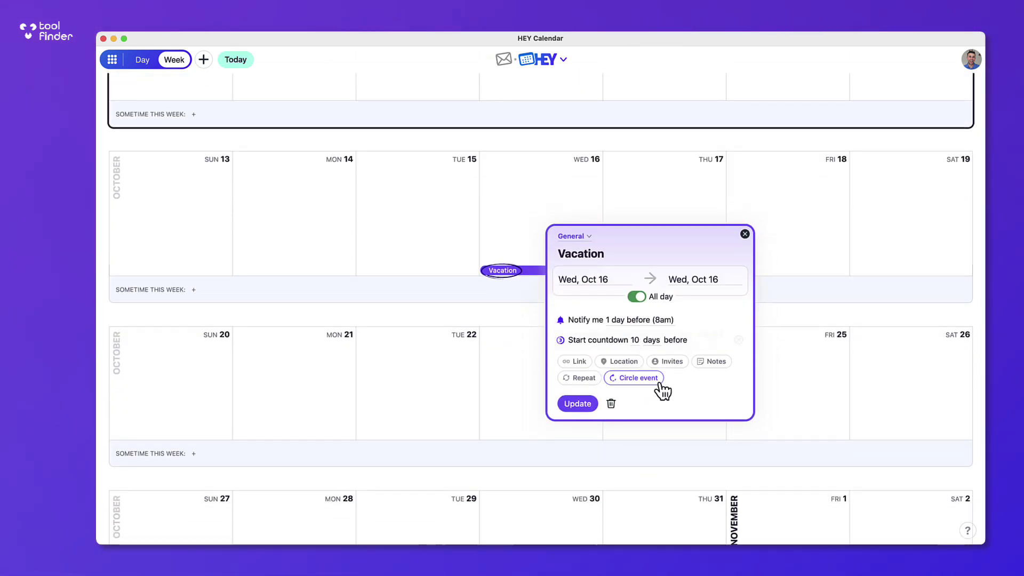
{"action": "scroll", "coordinate": [669, 355], "scroll_direction": "down", "scroll_amount": 1}
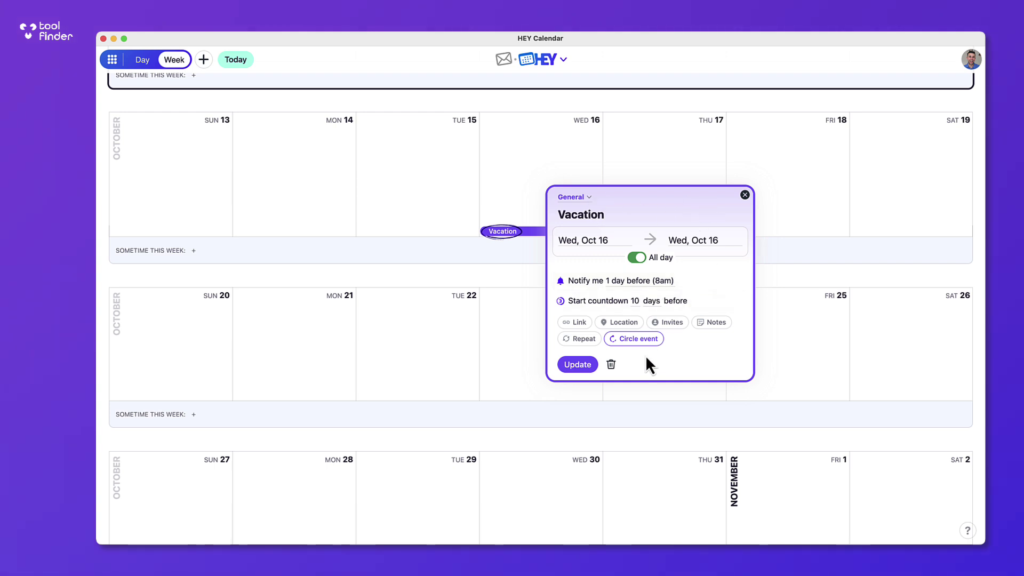
{"action": "left_click", "coordinate": [706, 325]}
{"action": "left_click", "coordinate": [579, 343]}
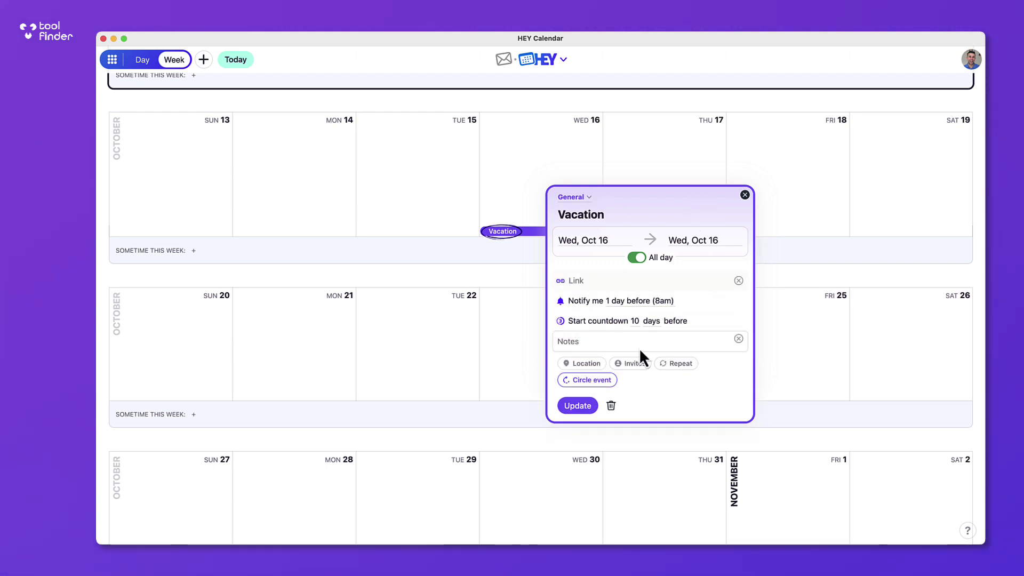
{"action": "left_click", "coordinate": [629, 366]}
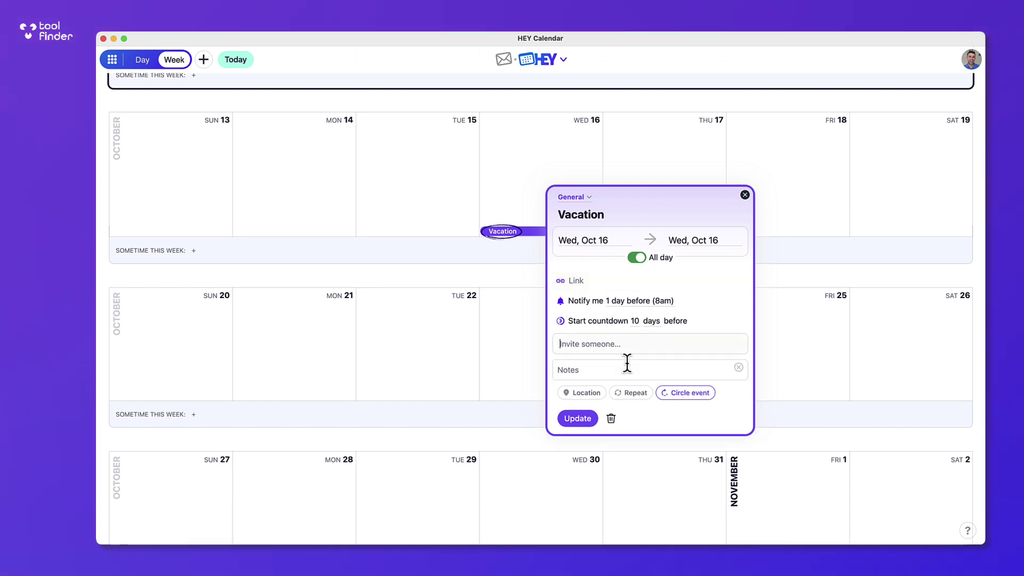
{"action": "left_click", "coordinate": [582, 391]}
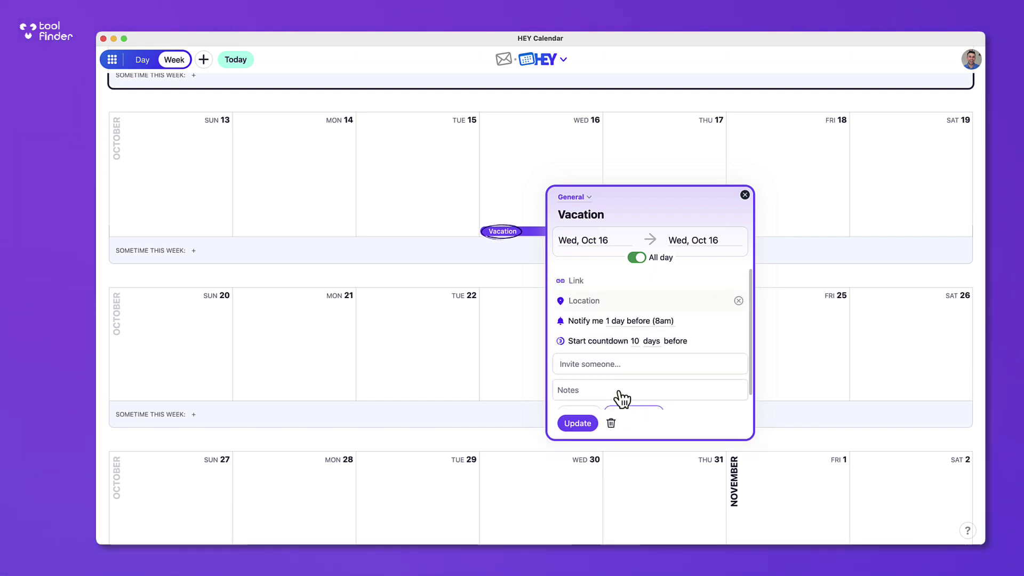
{"action": "type", "text": "f"}
{"action": "key", "text": "BackSpace"}
{"action": "key", "text": "BackSpace"}
{"action": "type", "text": "e"}
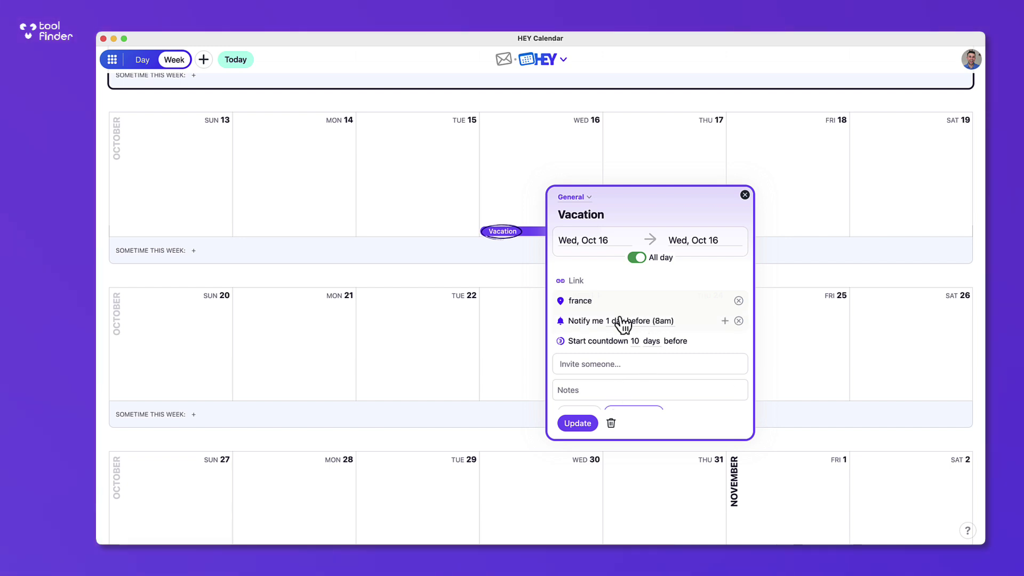
{"action": "left_click", "coordinate": [578, 423]}
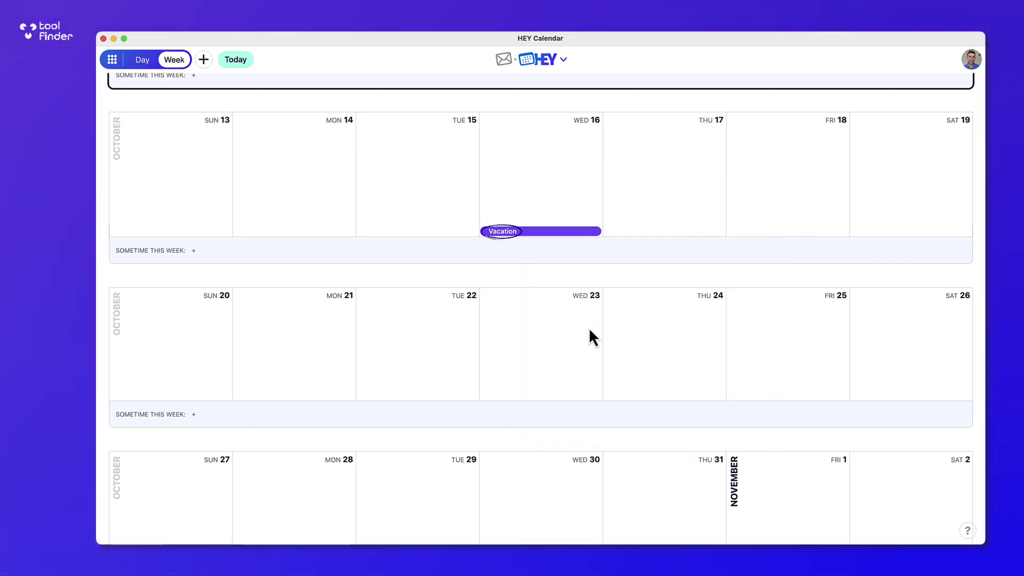
{"action": "right_click", "coordinate": [533, 232]}
{"action": "key", "text": "Escape"}
{"action": "scroll", "coordinate": [528, 248], "scroll_direction": "up", "scroll_amount": 2}
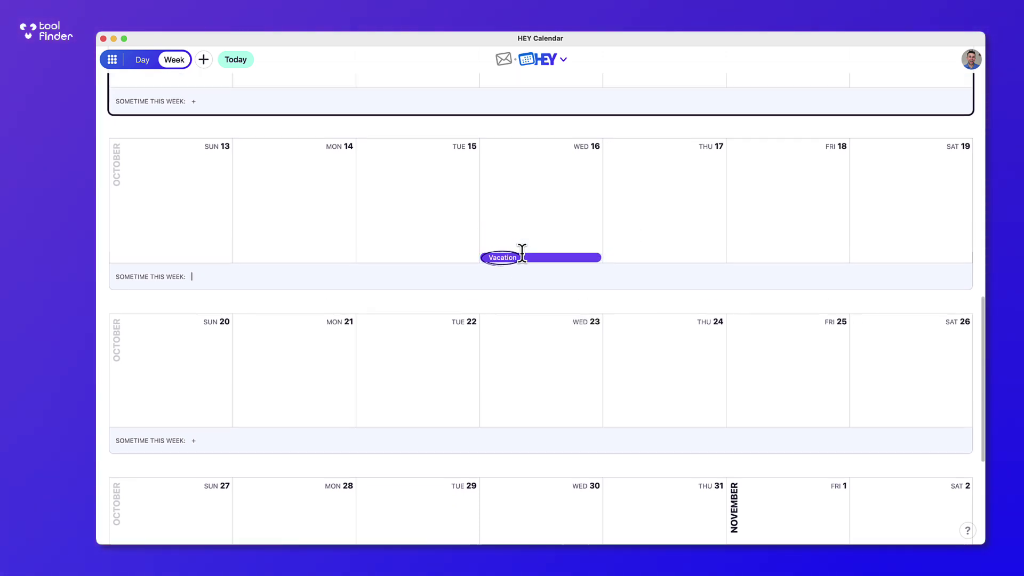
{"action": "left_click", "coordinate": [112, 60]}
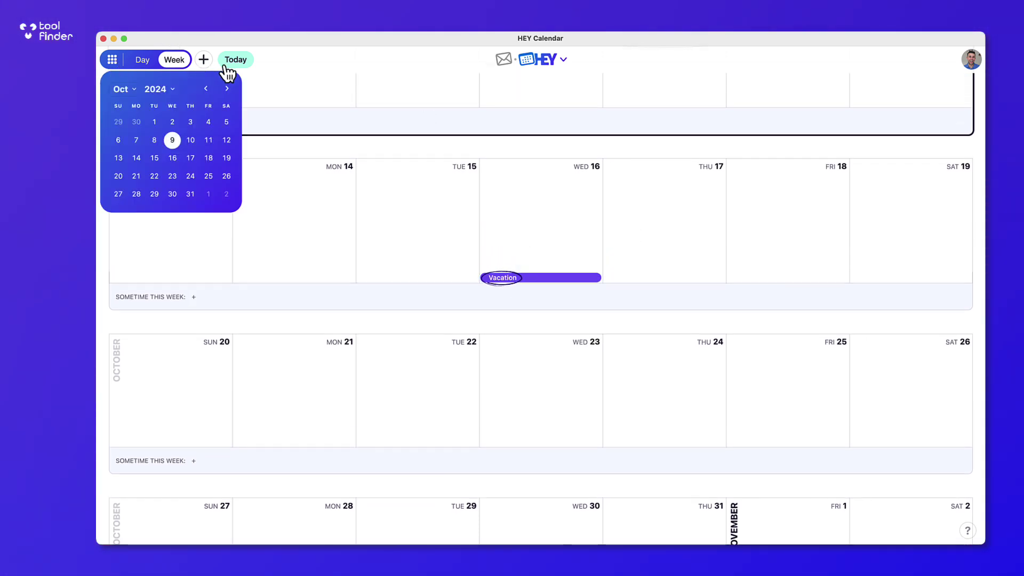
{"action": "left_click", "coordinate": [236, 60]}
{"action": "left_click", "coordinate": [144, 61]}
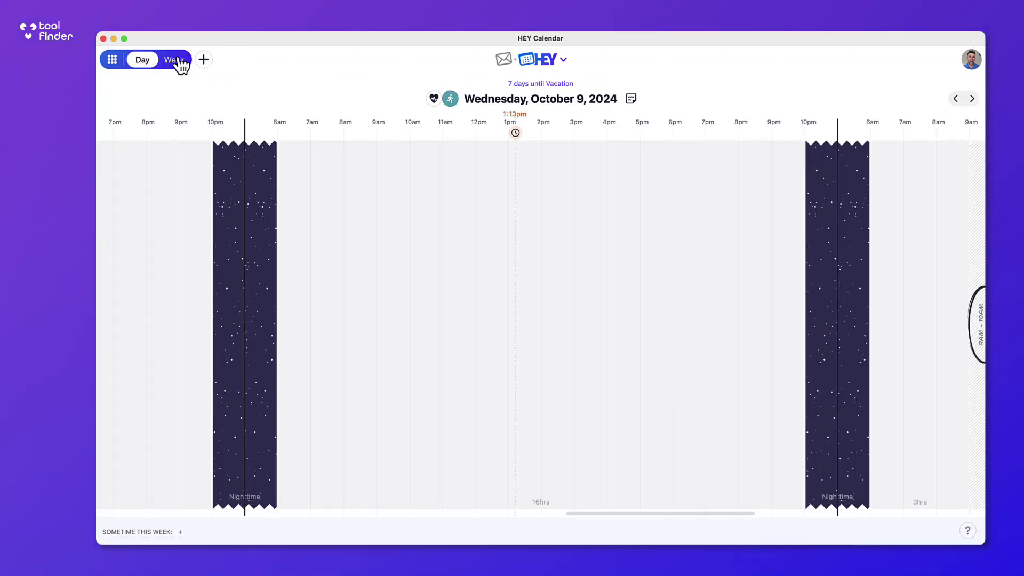
{"action": "scroll", "coordinate": [603, 248], "scroll_direction": "right", "scroll_amount": 3}
{"action": "scroll", "coordinate": [604, 248], "scroll_direction": "right", "scroll_amount": 2}
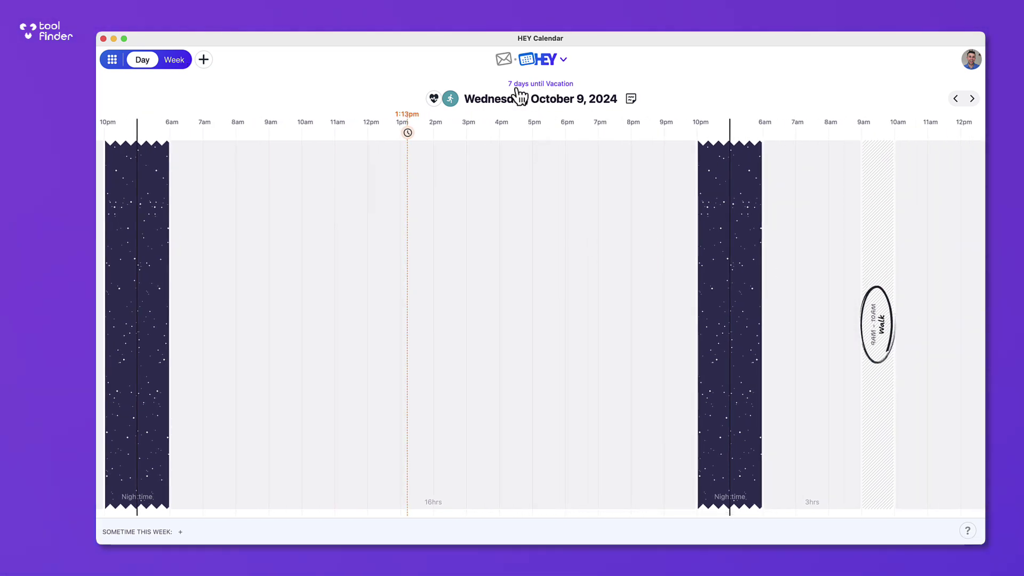
{"action": "left_click", "coordinate": [632, 101]}
{"action": "left_click", "coordinate": [255, 174]}
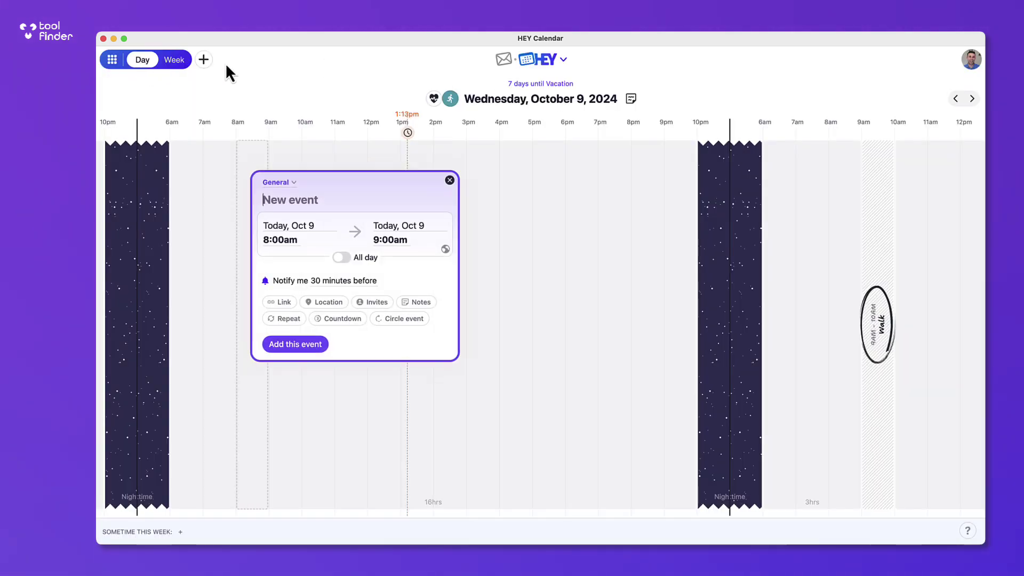
{"action": "key", "text": "Escape"}
- From the week overview, title the Oct 13 week 'Vacation Starts'
{"action": "left_click", "coordinate": [175, 59]}
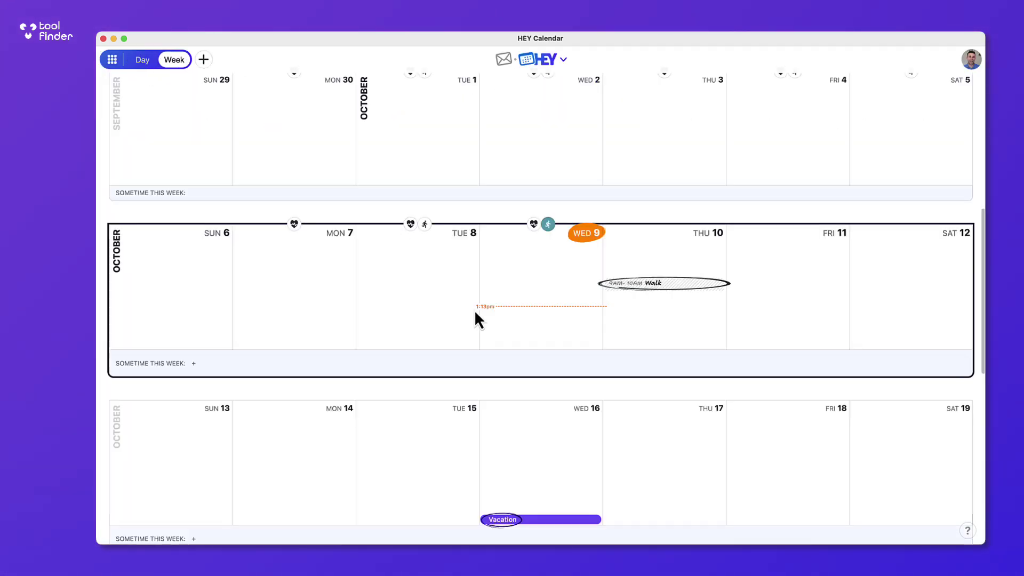
{"action": "scroll", "coordinate": [536, 348], "scroll_direction": "down", "scroll_amount": 2}
{"action": "scroll", "coordinate": [540, 353], "scroll_direction": "down", "scroll_amount": 3}
{"action": "scroll", "coordinate": [631, 391], "scroll_direction": "down", "scroll_amount": 3}
{"action": "scroll", "coordinate": [760, 273], "scroll_direction": "down", "scroll_amount": 3}
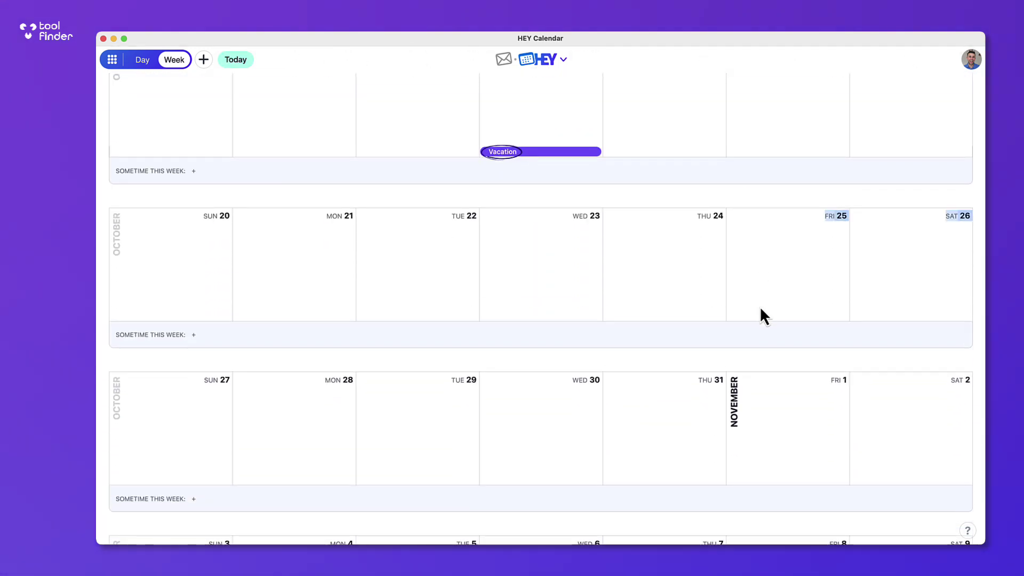
{"action": "left_click", "coordinate": [772, 198]}
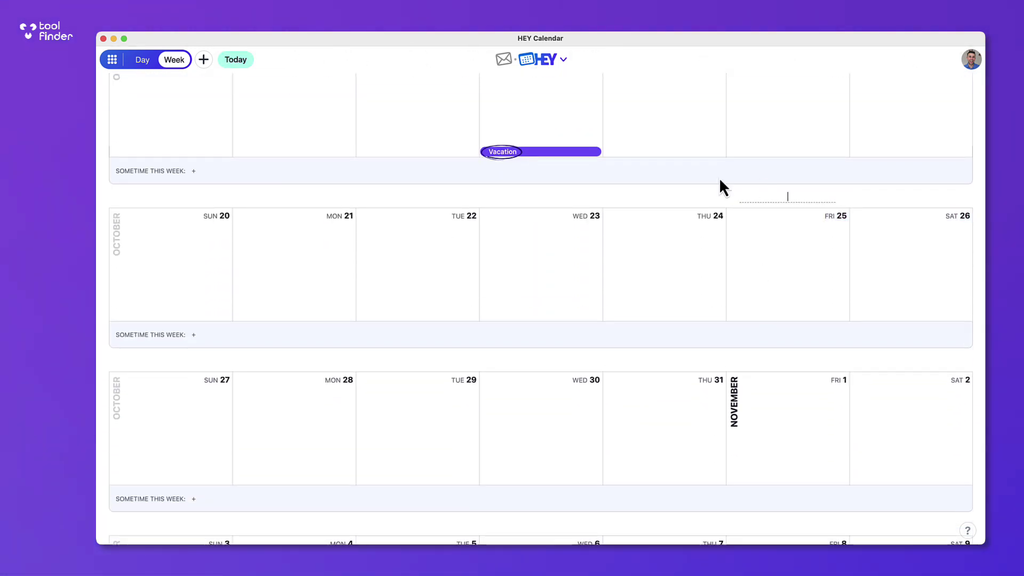
{"action": "scroll", "coordinate": [696, 168], "scroll_direction": "up", "scroll_amount": 3}
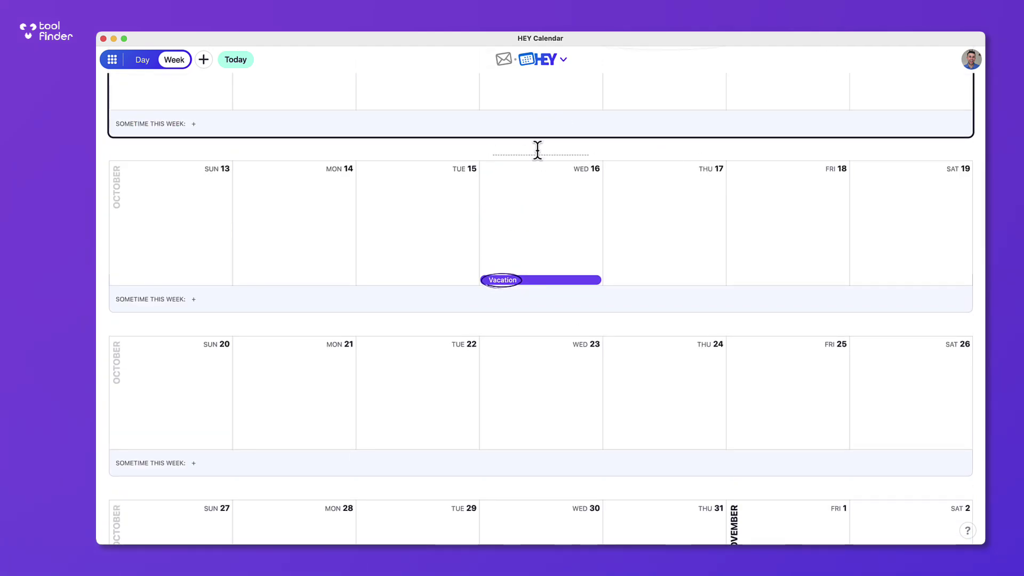
{"action": "type", "text": "Vacation Starts"}
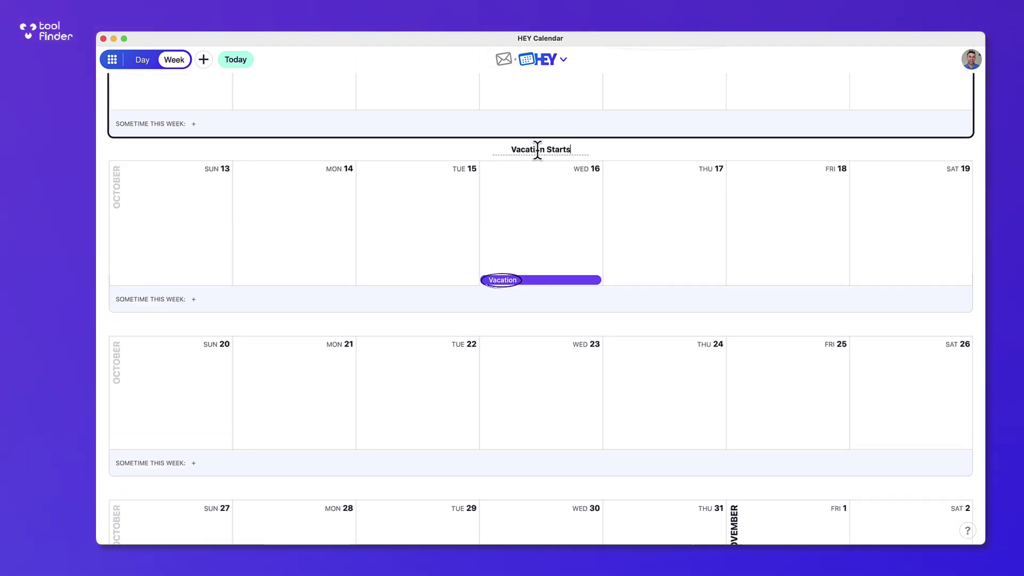
{"action": "key", "text": "Return"}
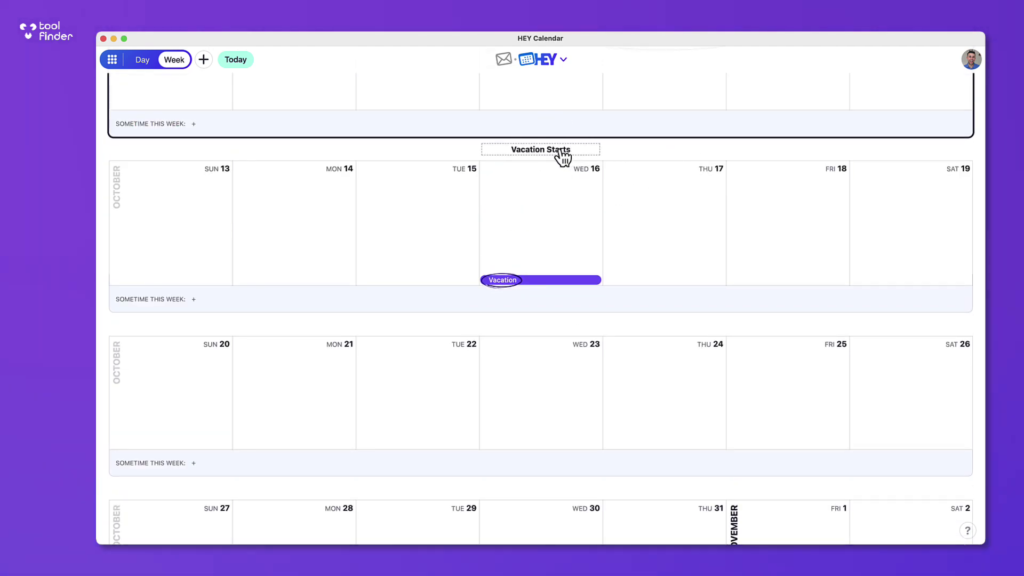
{"action": "scroll", "coordinate": [560, 152], "scroll_direction": "up", "scroll_amount": 3}
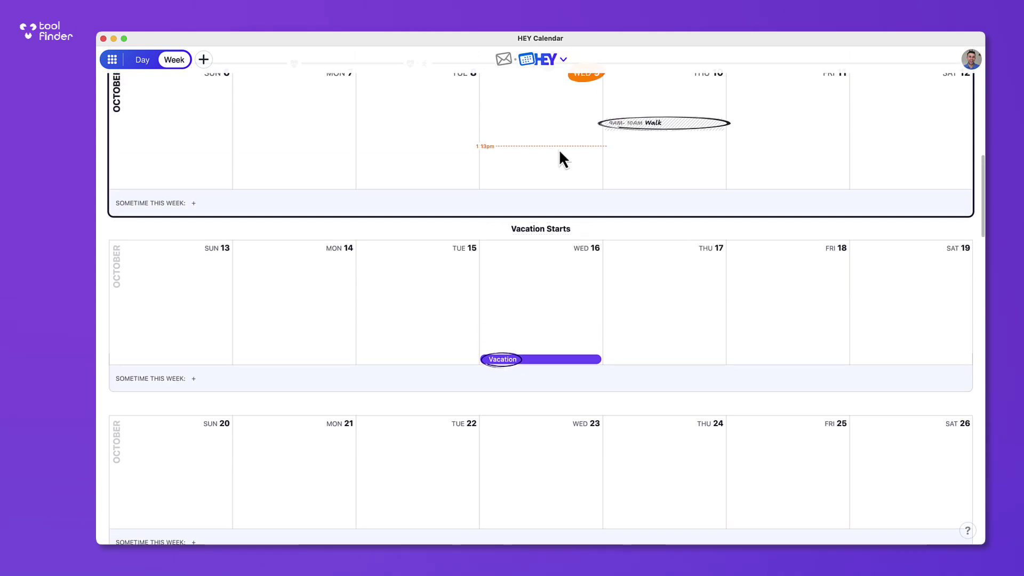
{"action": "left_click", "coordinate": [543, 59]}
- Switch from HEY Calendar to the HEY email Imbox
{"action": "left_click", "coordinate": [505, 61]}
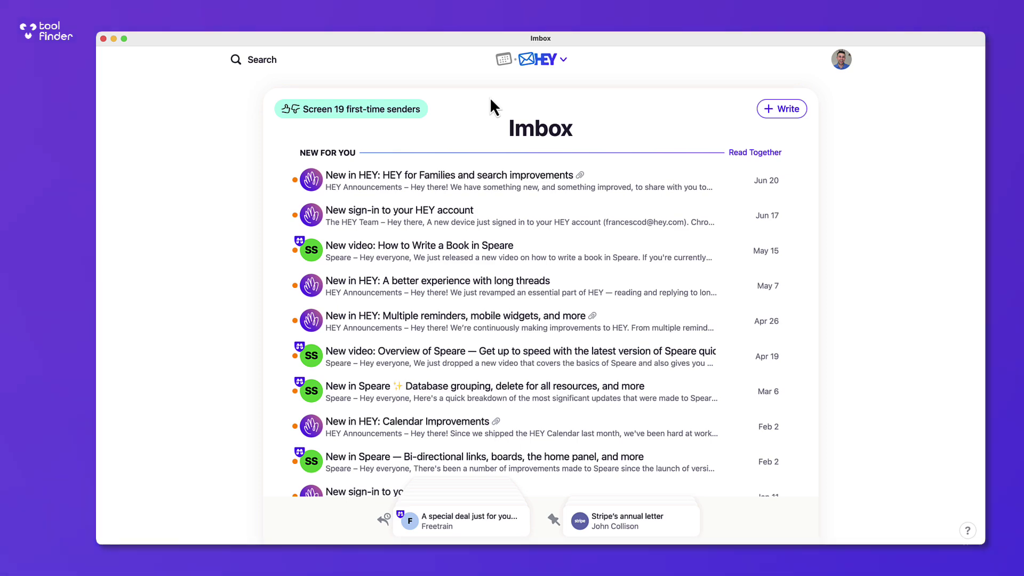
- View the 'A better experience with long threads' announcement, then go back to the Imbox
{"action": "left_click", "coordinate": [490, 286]}
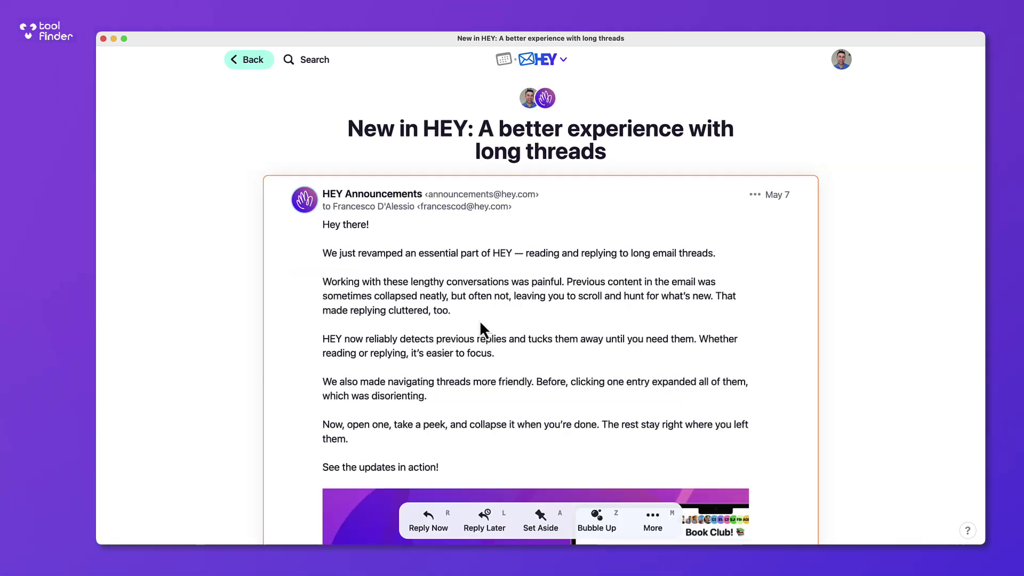
{"action": "scroll", "coordinate": [479, 320], "scroll_direction": "down", "scroll_amount": 5}
{"action": "scroll", "coordinate": [501, 343], "scroll_direction": "down", "scroll_amount": 5}
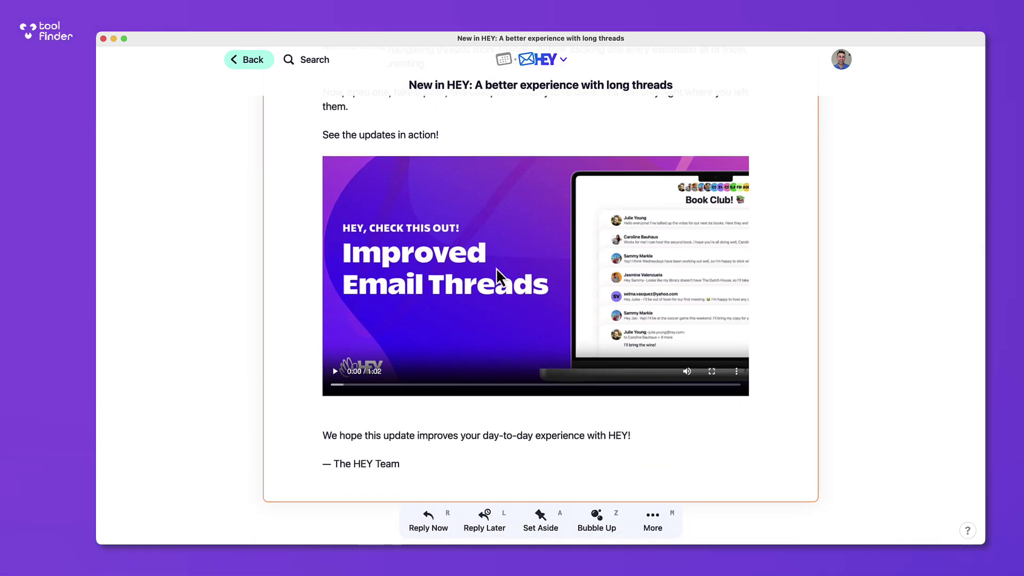
{"action": "scroll", "coordinate": [550, 268], "scroll_direction": "up", "scroll_amount": 5}
{"action": "scroll", "coordinate": [549, 267], "scroll_direction": "up", "scroll_amount": 5}
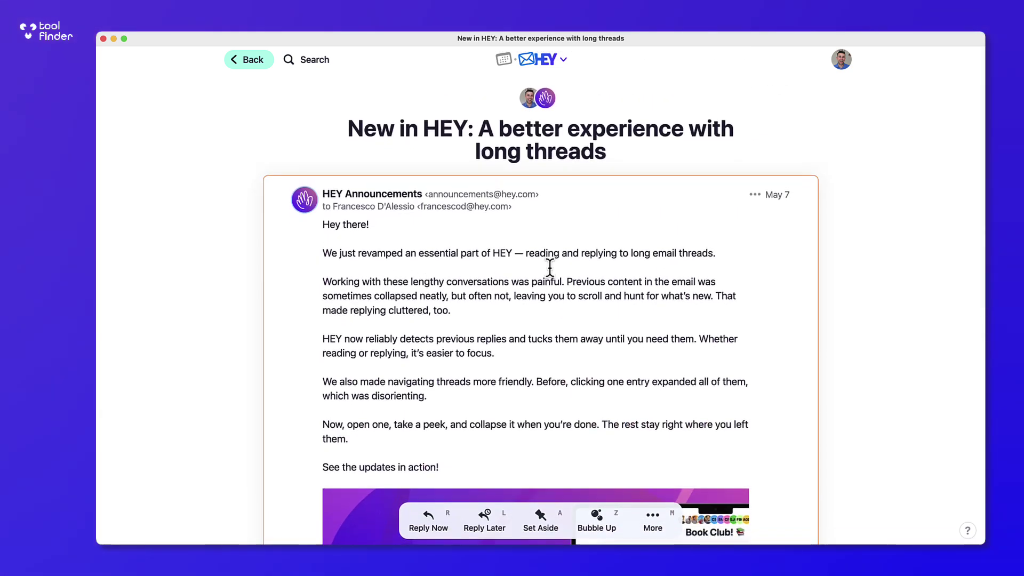
{"action": "left_click", "coordinate": [240, 59]}
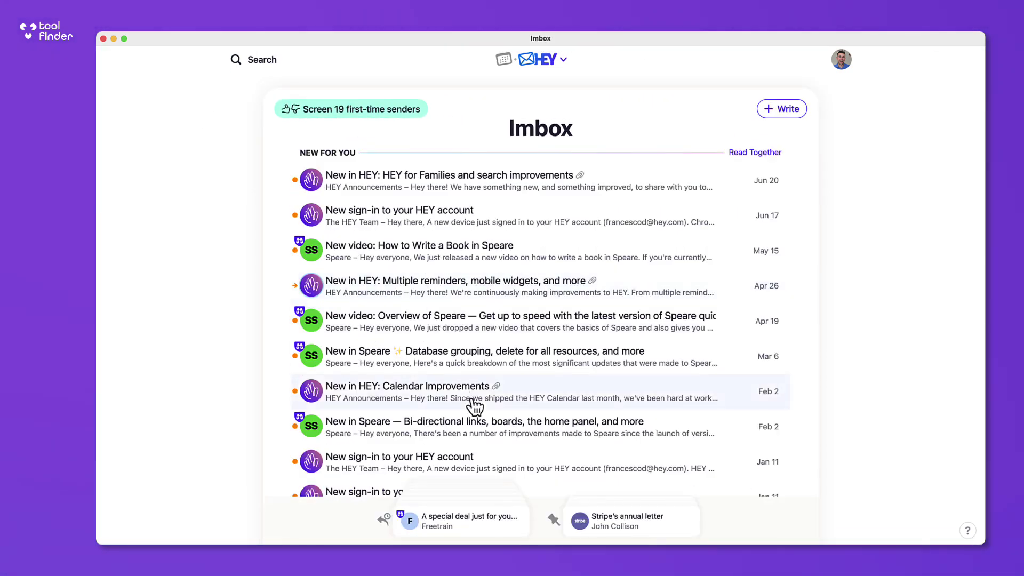
{"action": "scroll", "coordinate": [474, 406], "scroll_direction": "down", "scroll_amount": 1}
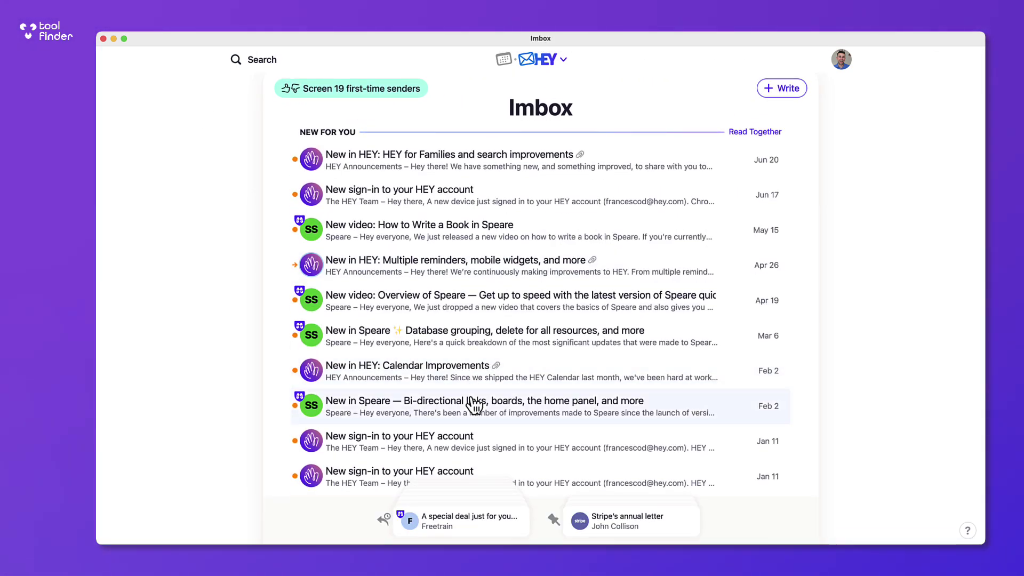